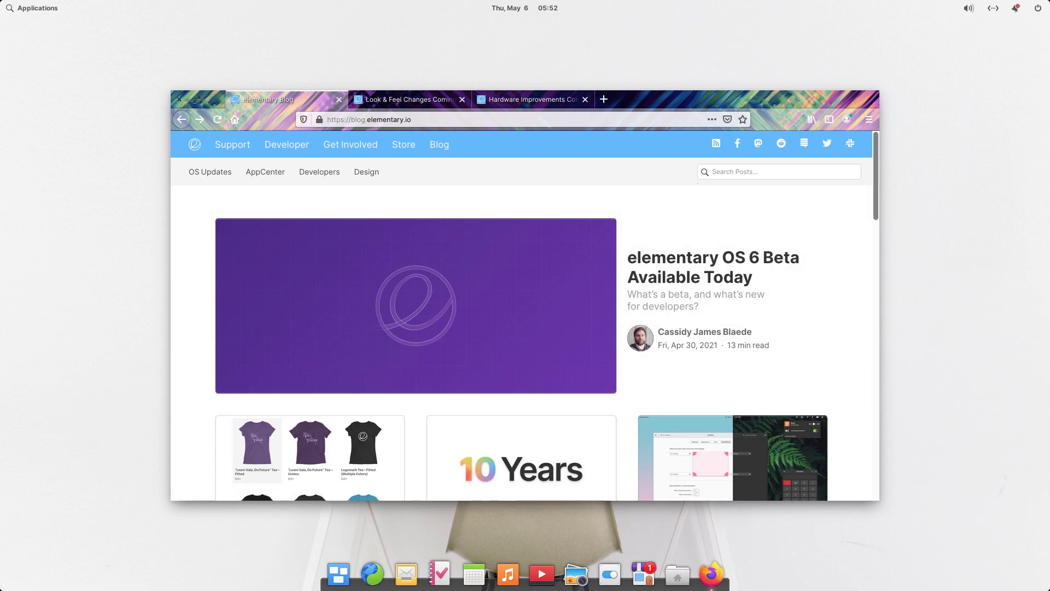
Scroll down the installer's Select a Language list, leaving English checked.
scroll(525, 315, "down", 5)
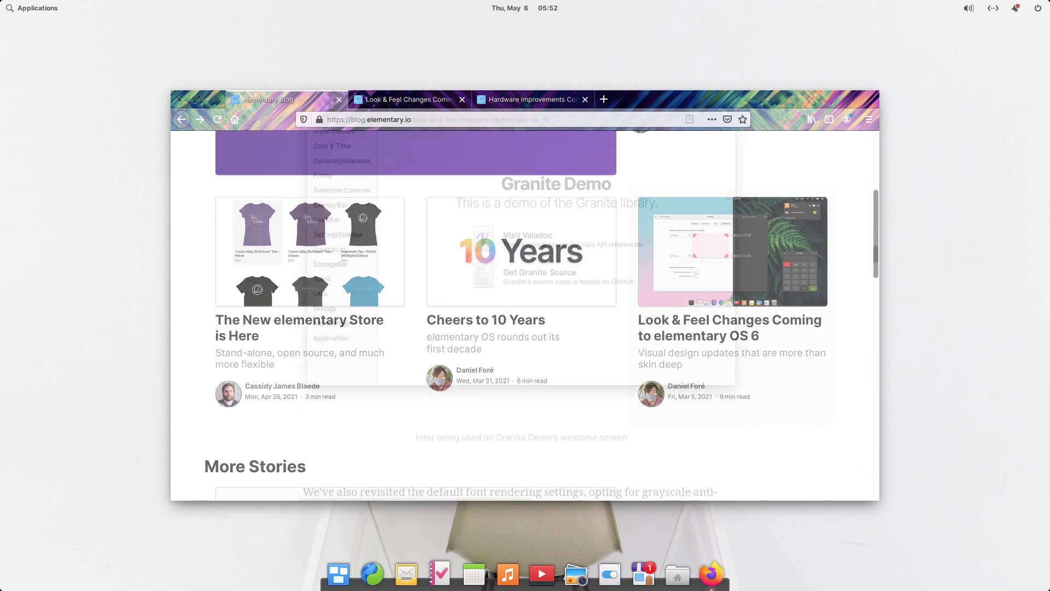
scroll(525, 315, "down", 10)
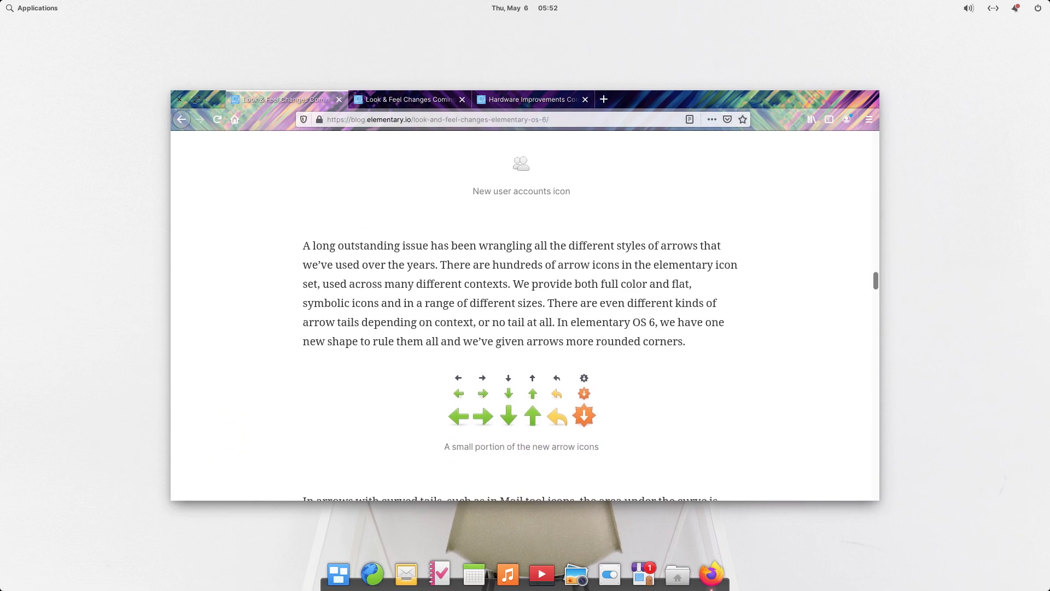
scroll(525, 315, "down", 3)
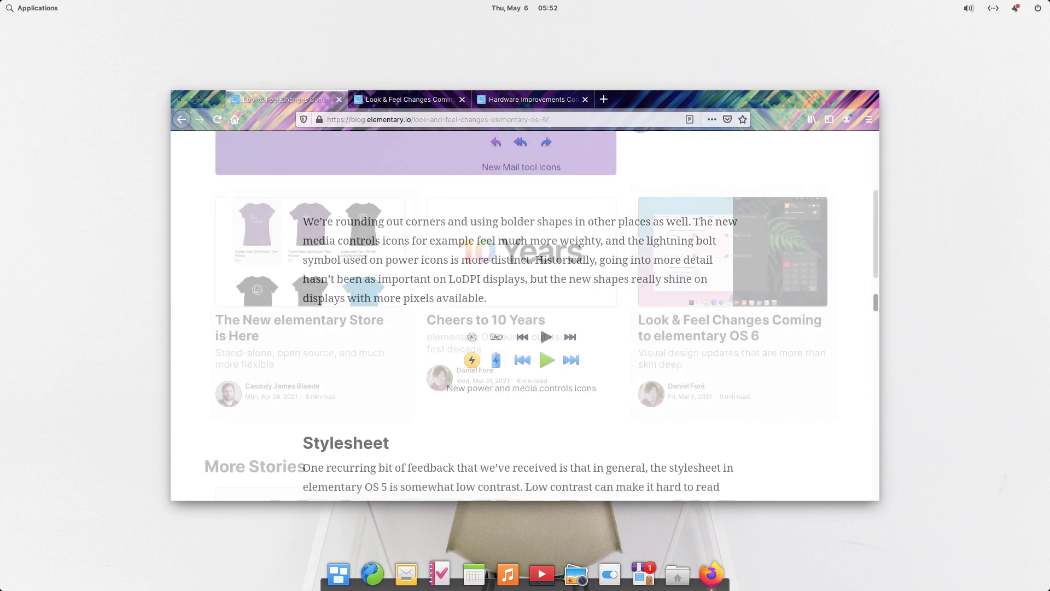
scroll(525, 315, "down", 5)
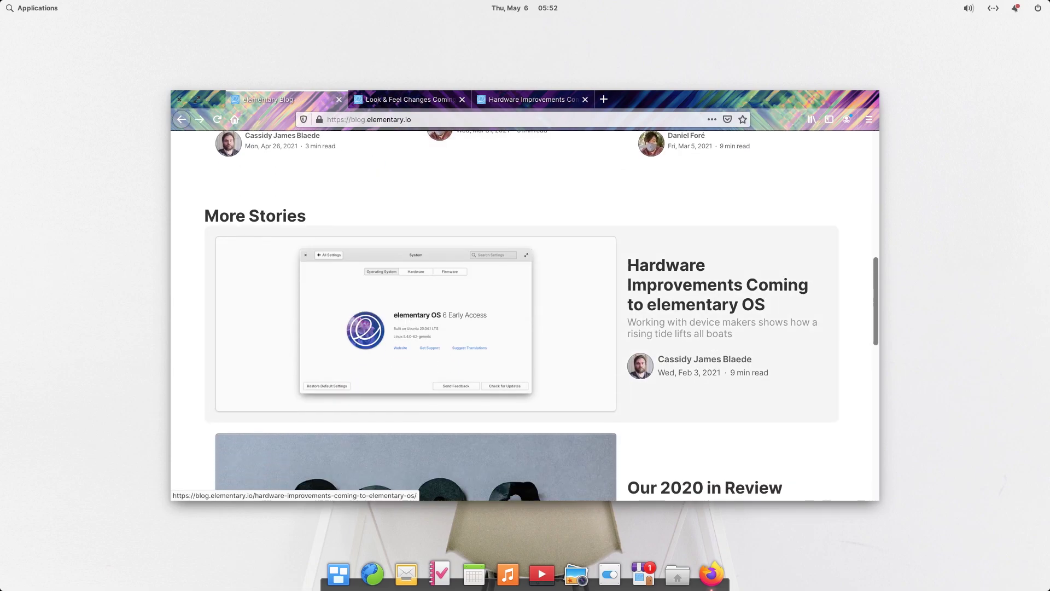
scroll(525, 315, "down", 3)
scroll(525, 315, "down", 6)
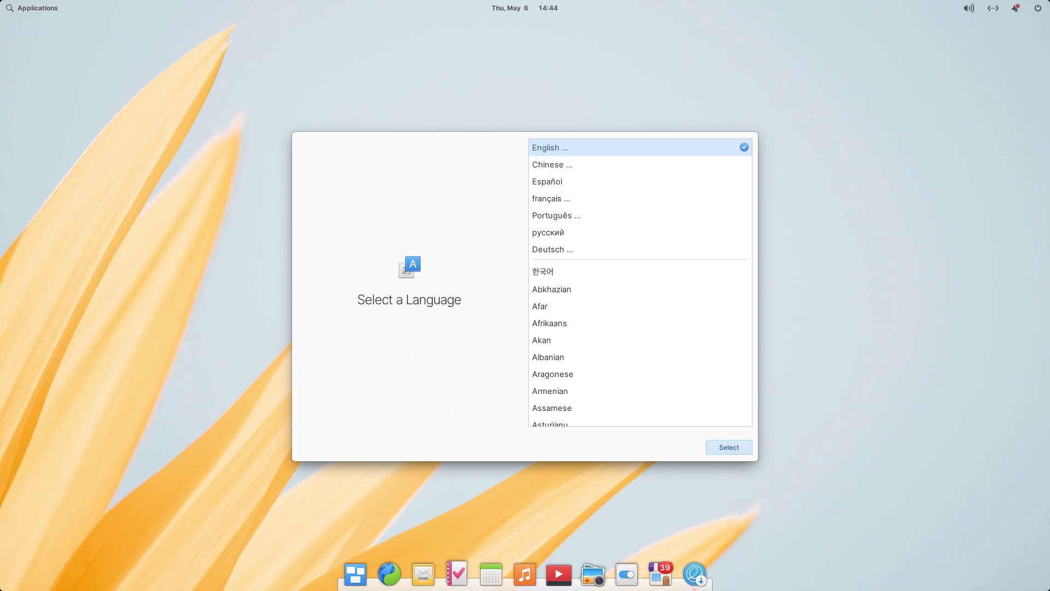
Choose English (United States) as the language and the default English (US) keyboard layout.
key("Return")
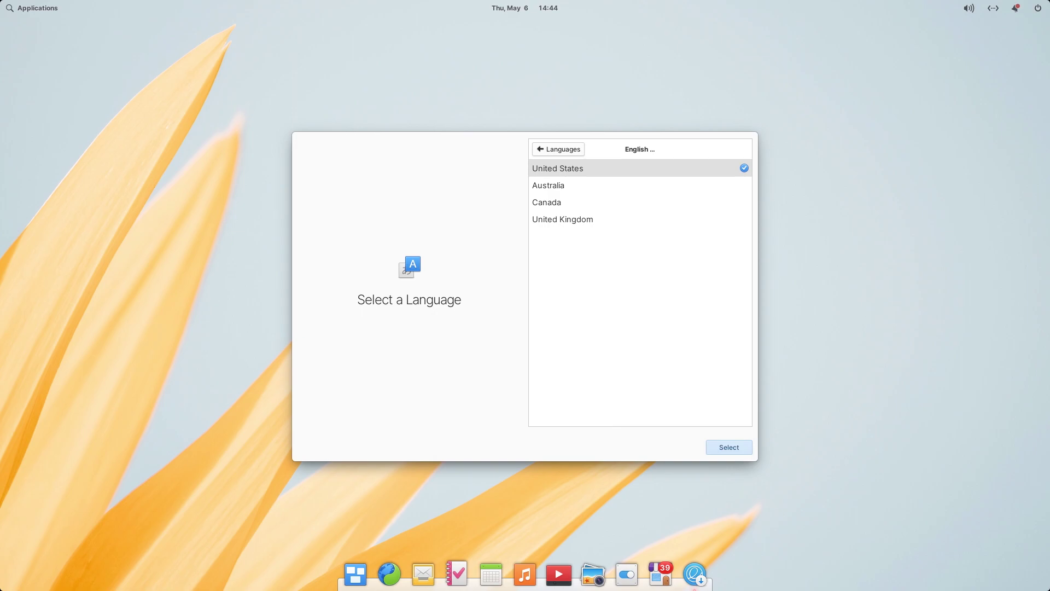
key("Return")
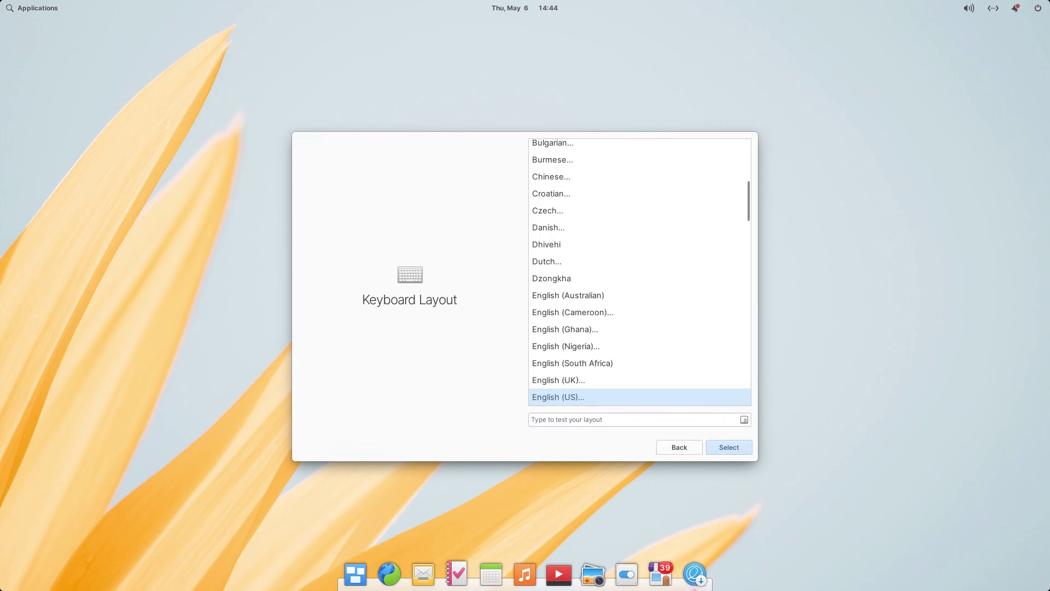
key("Return")
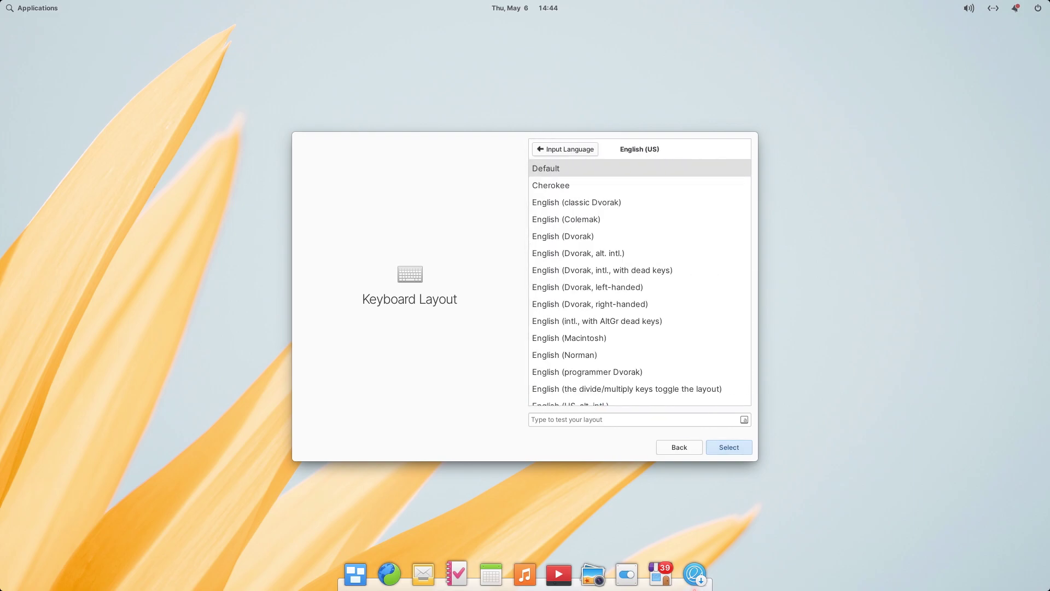
key("Return")
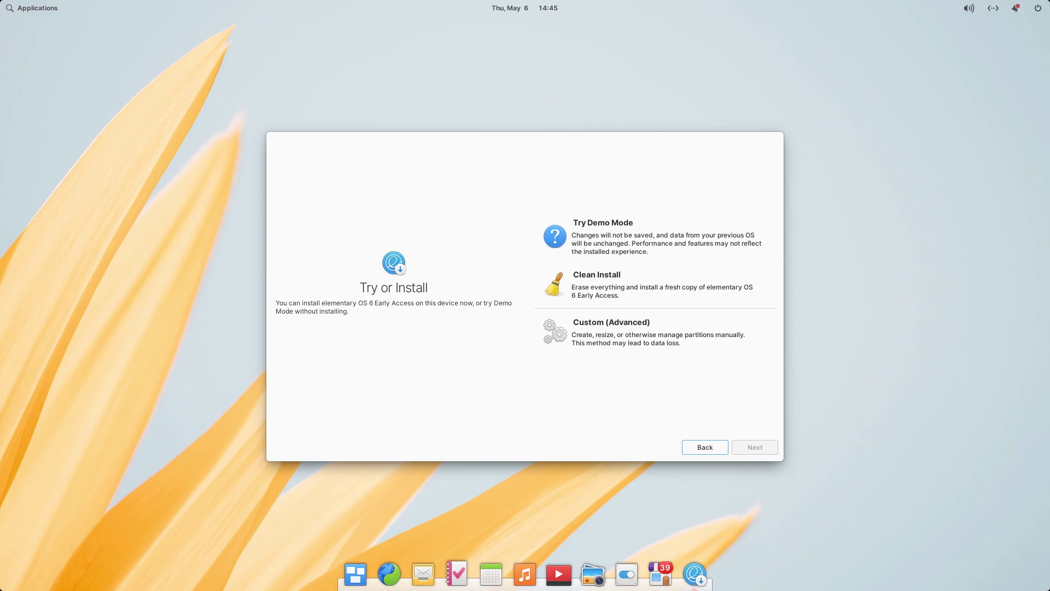
Choose Clean Install with Custom (Advanced) partitioning and continue to the partition page.
left_click(656, 284)
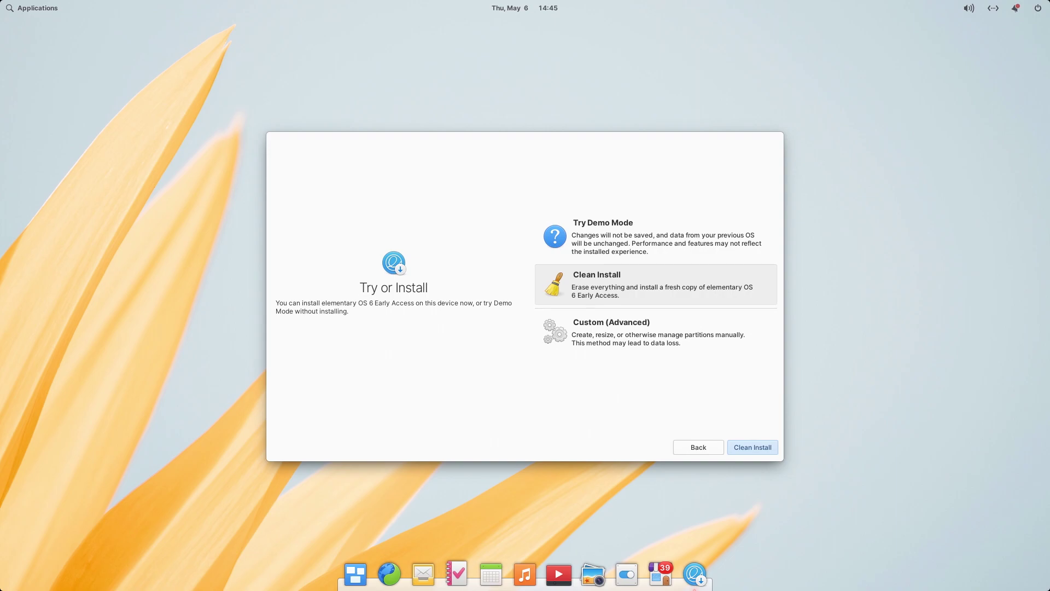
left_click(656, 332)
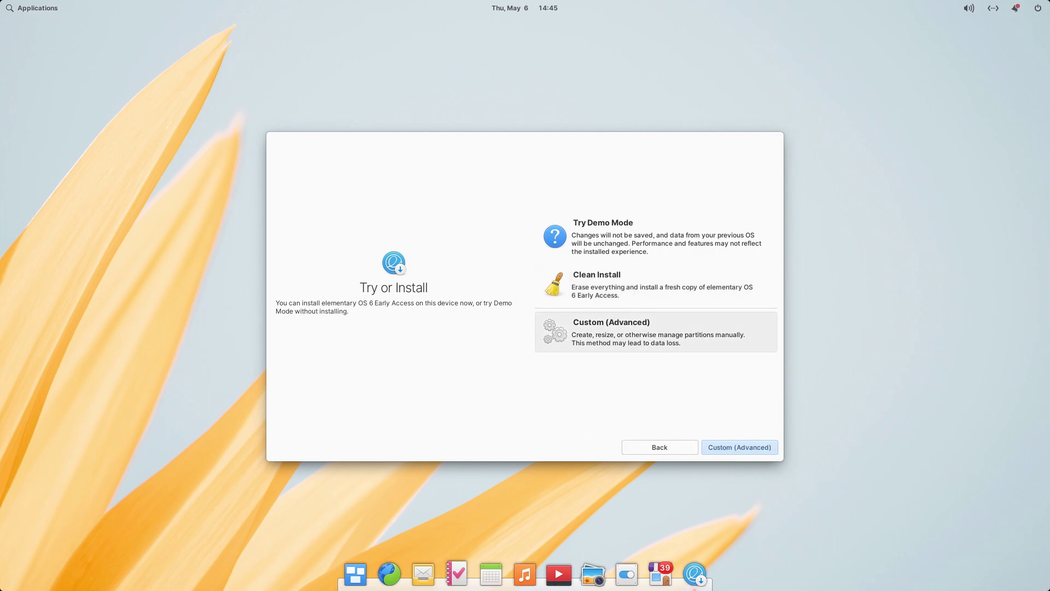
key("Return")
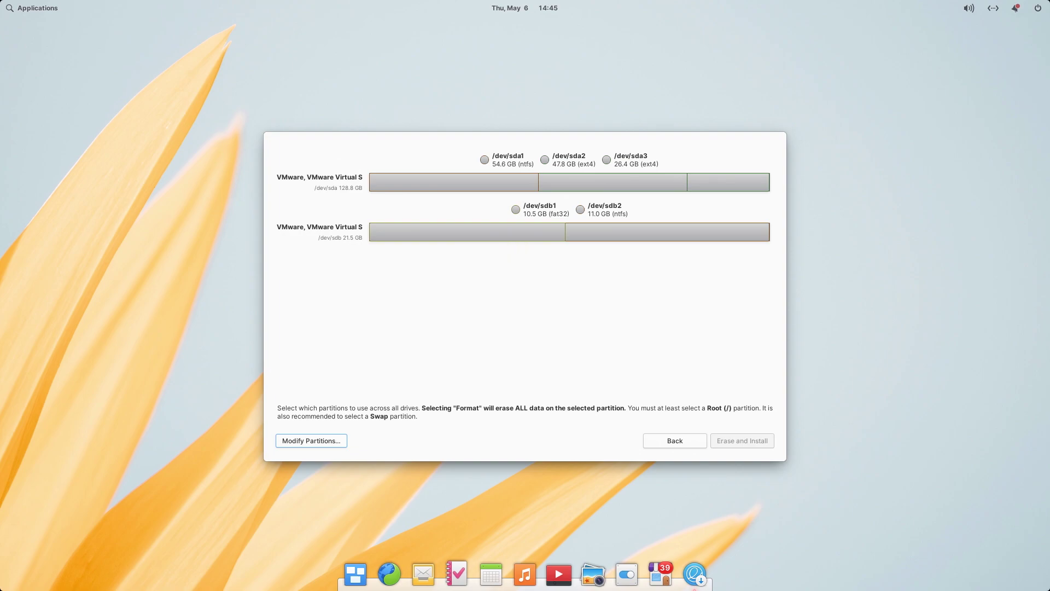
Look through the sda1, sda2, sda3 and sdb1 partition options, enabling sdb1.
left_click(485, 183)
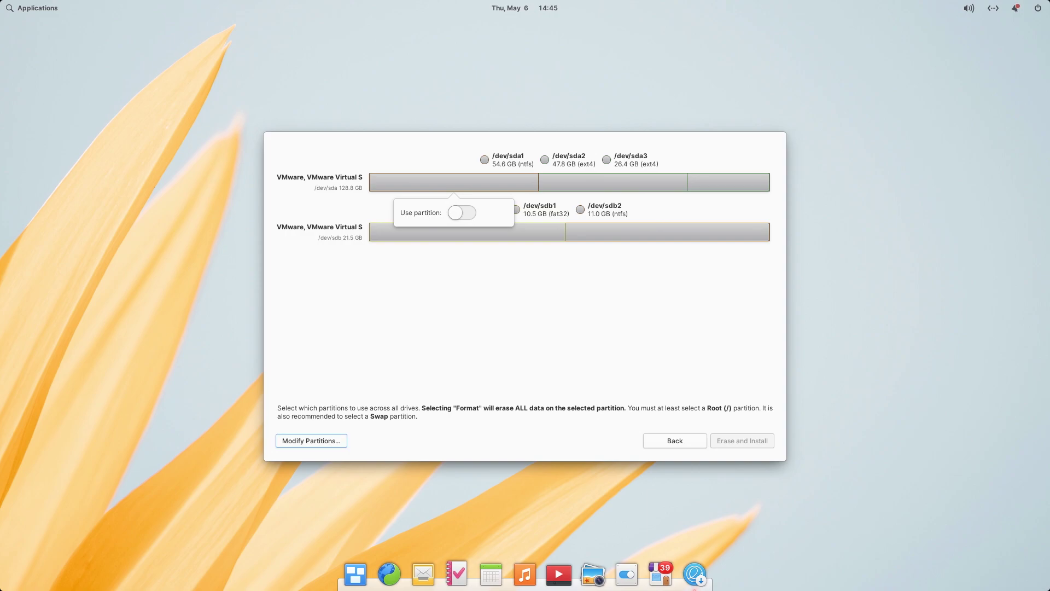
left_click(613, 182)
left_click(613, 182)
left_click(728, 183)
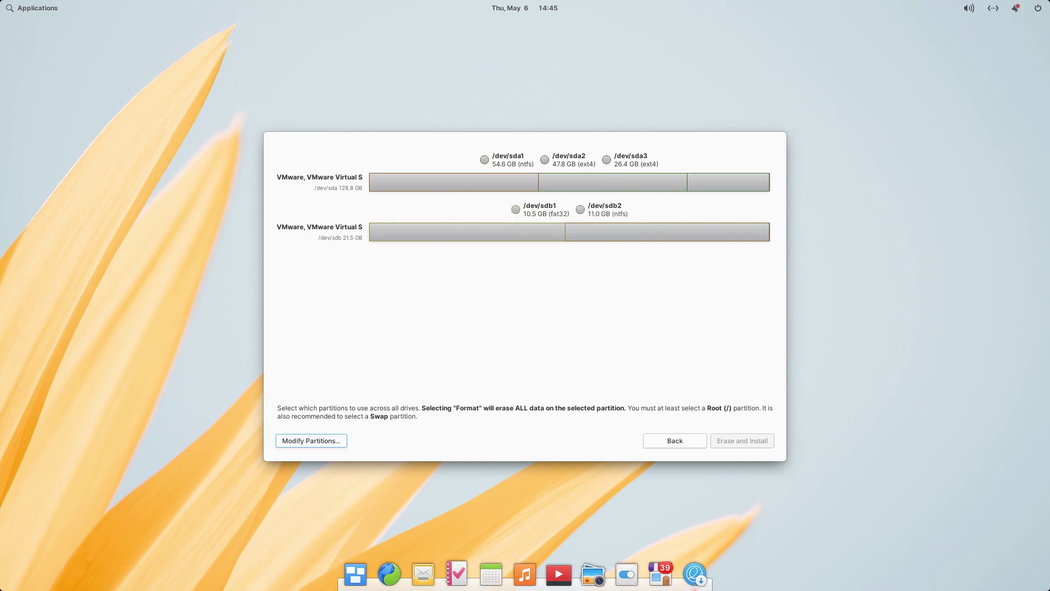
left_click(728, 182)
left_click(467, 231)
left_click(467, 232)
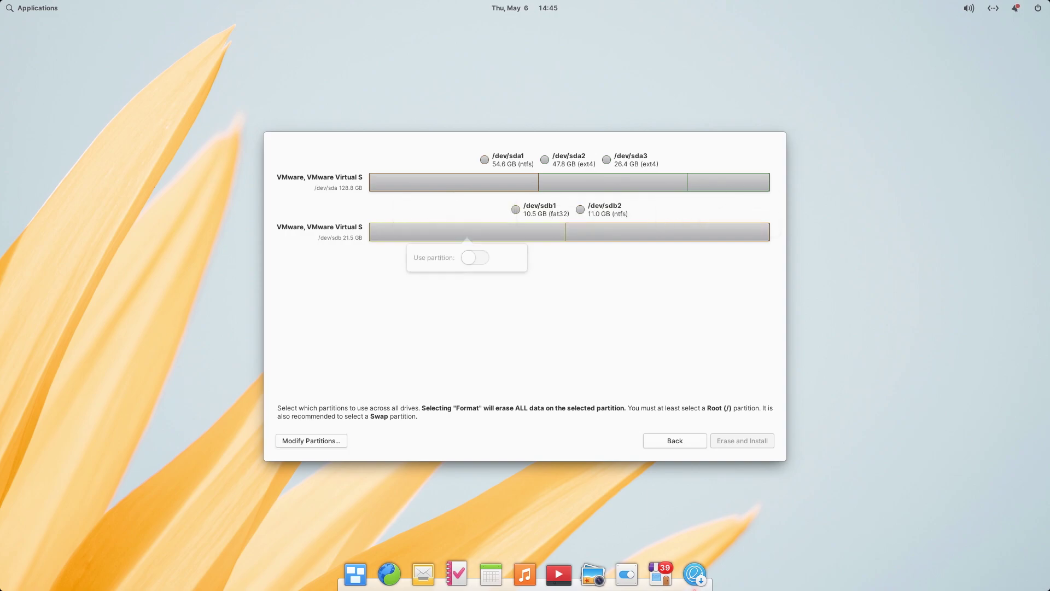
left_click(474, 263)
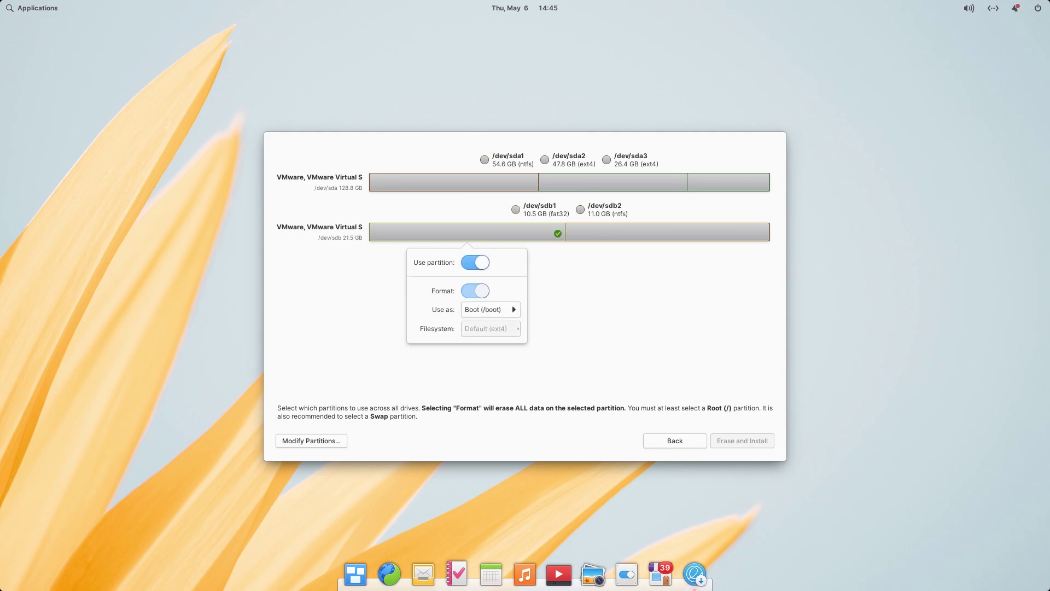
Use sda1 as the formatted Root partition and sda2 as Home.
left_click(453, 182)
left_click(461, 212)
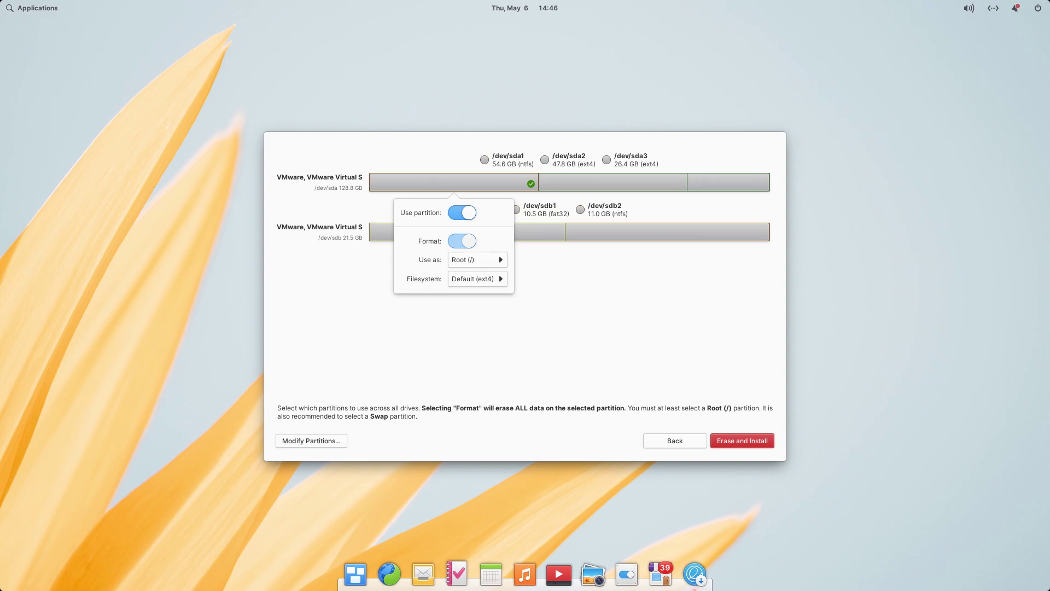
left_click(586, 183)
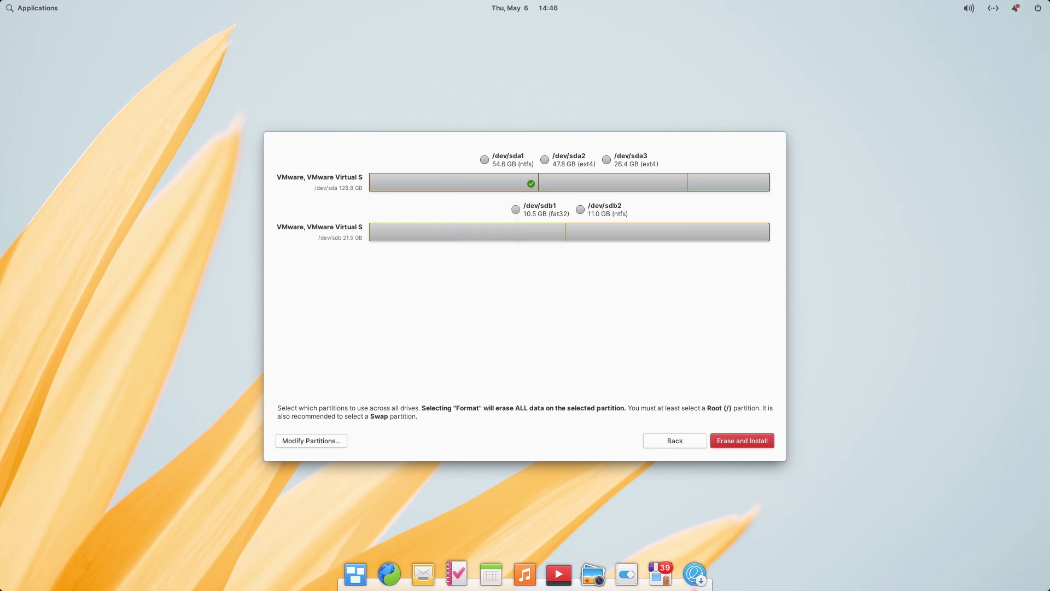
left_click(585, 183)
left_click(620, 213)
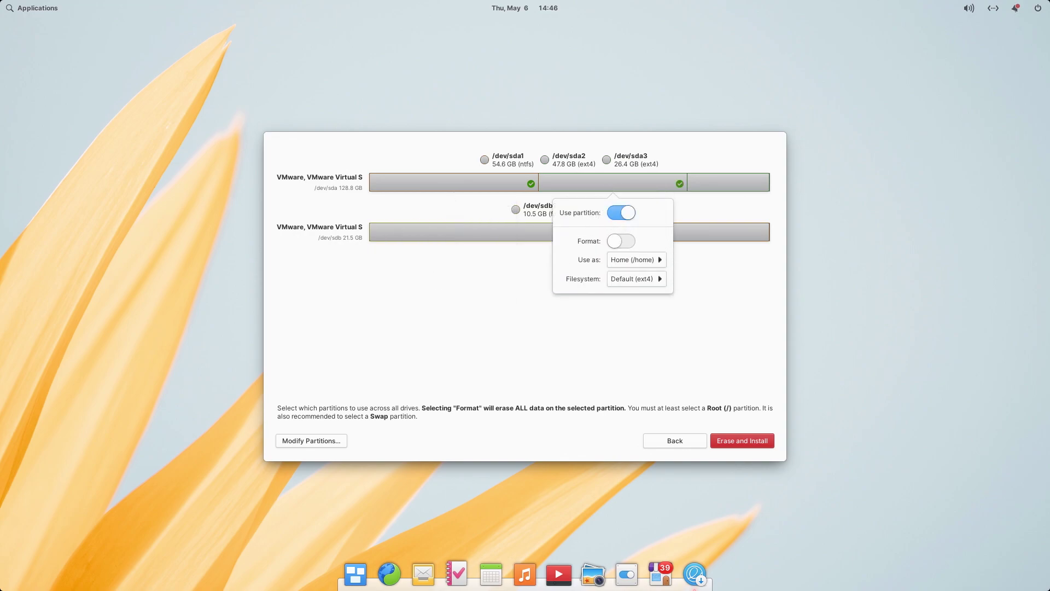
Leave sda3 unused, set sdb1 as Boot, and open Modify Partitions for /dev/sda.
left_click(728, 182)
left_click(727, 182)
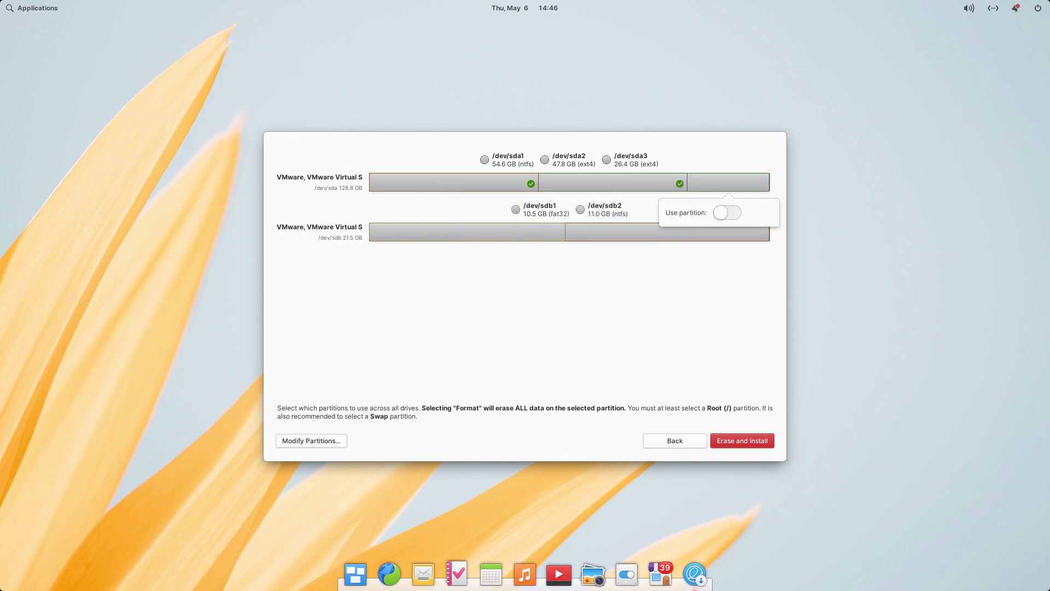
left_click(726, 213)
left_click(699, 213)
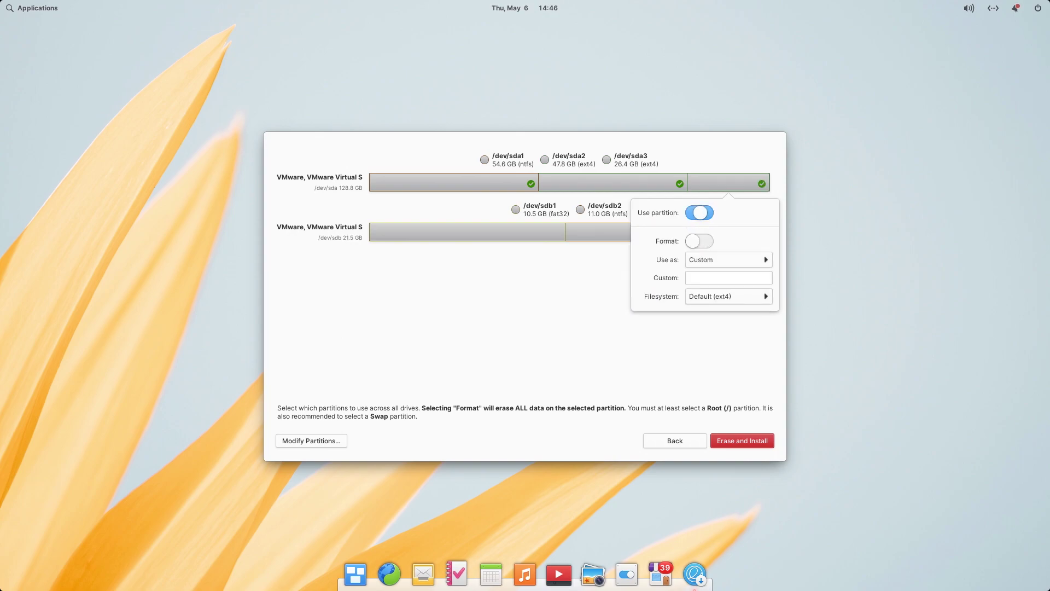
left_click(467, 232)
left_click(467, 232)
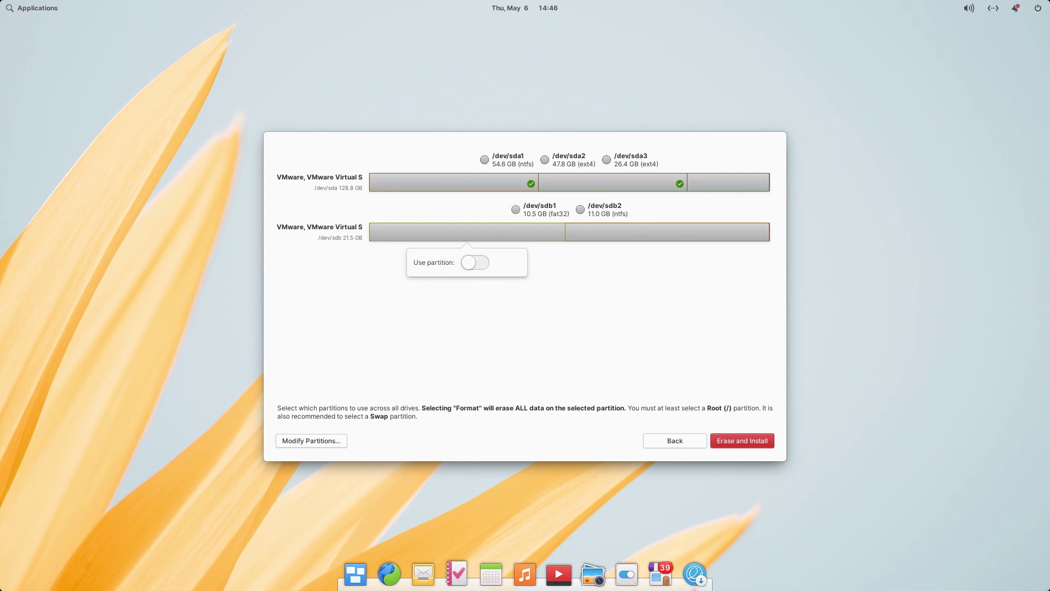
left_click(474, 262)
key("Escape")
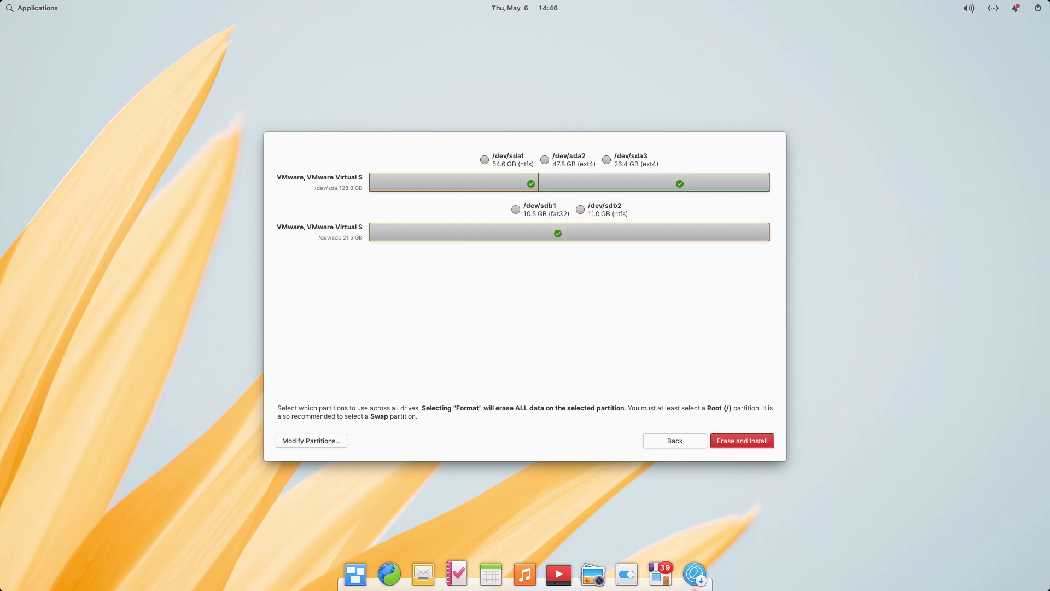
left_click(311, 440)
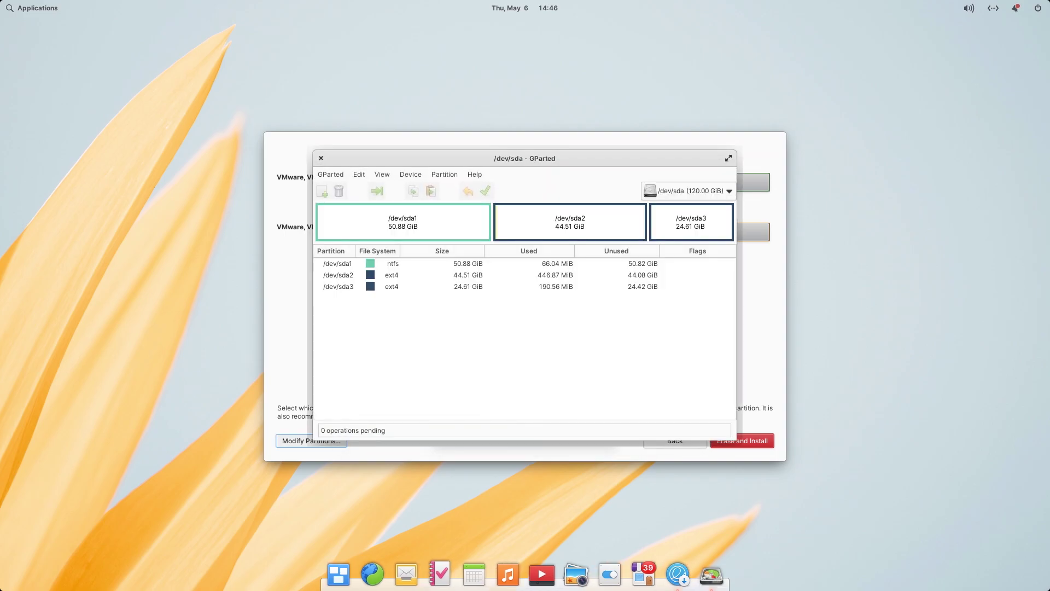
Review /dev/sdb and /dev/sda in GParted, close it, and start Erase and Install.
left_click(688, 190)
left_click(689, 211)
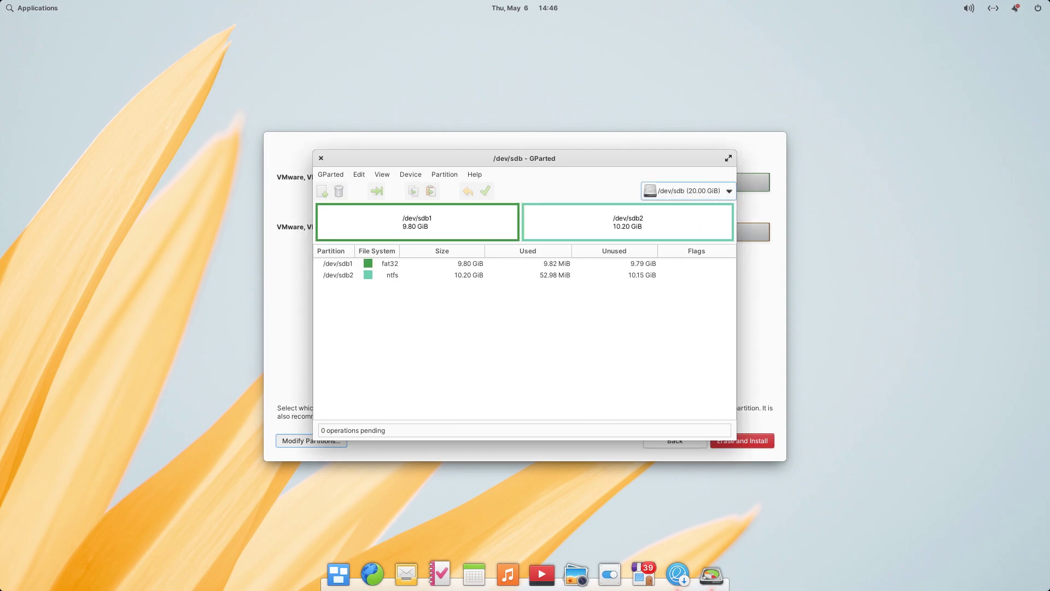
left_click(688, 190)
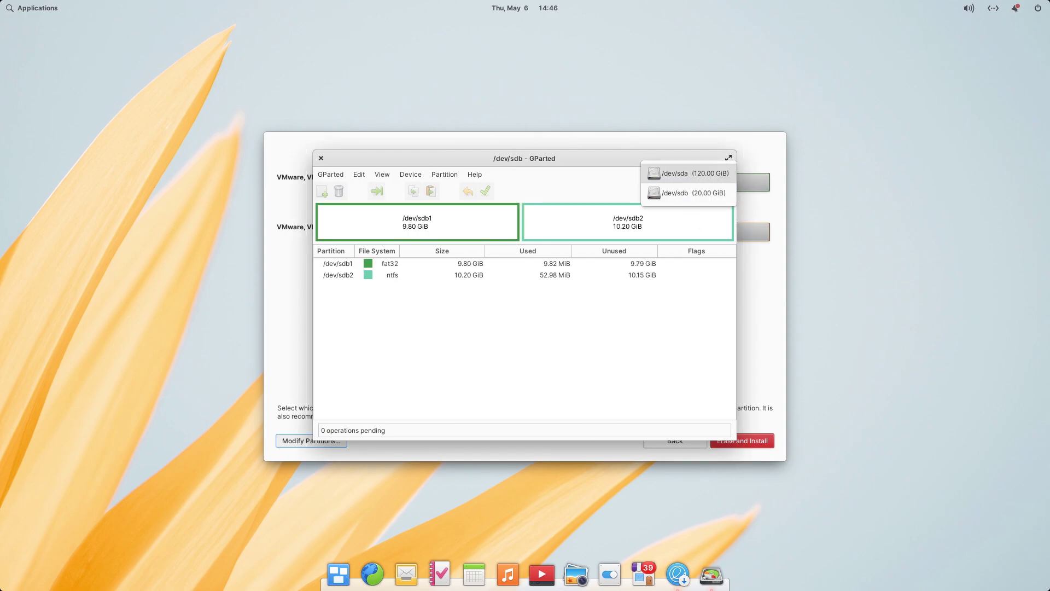
left_click(688, 172)
left_click(321, 158)
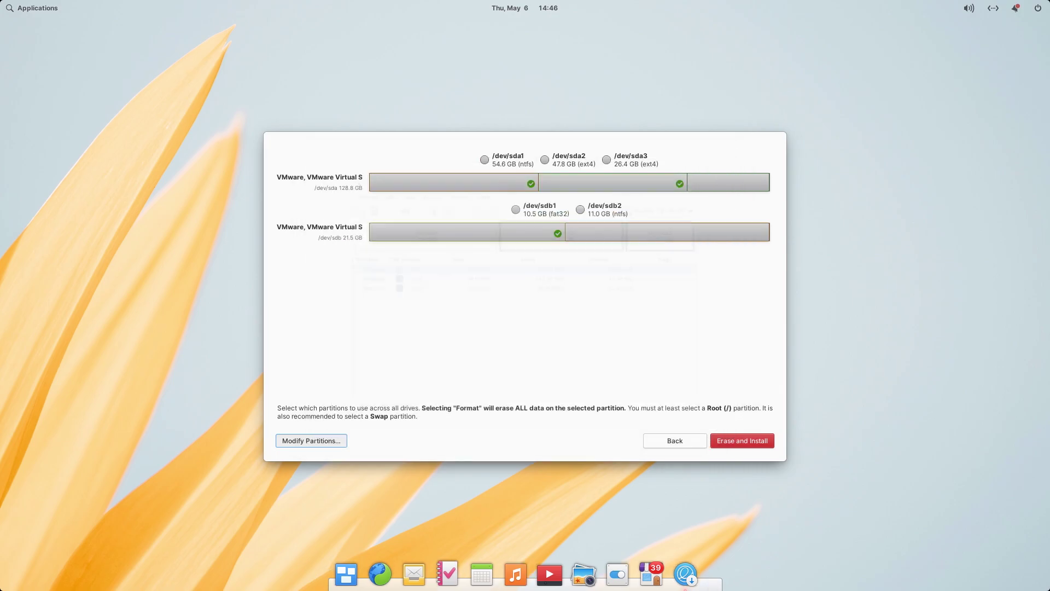
left_click(742, 440)
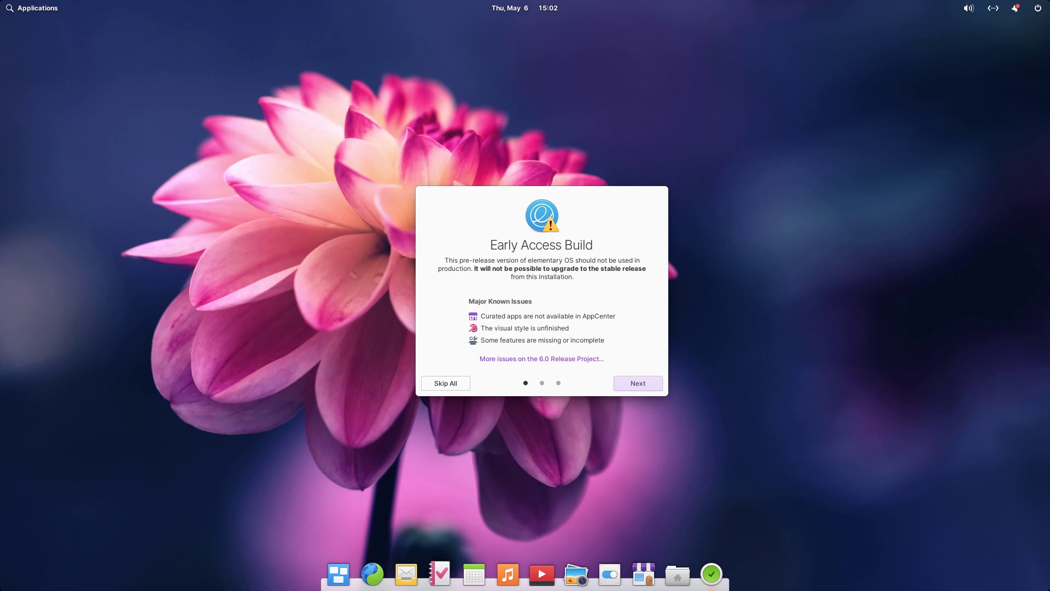
Step through the Early Access, What's New and Ready to Go pages and finish the tour.
key("Return")
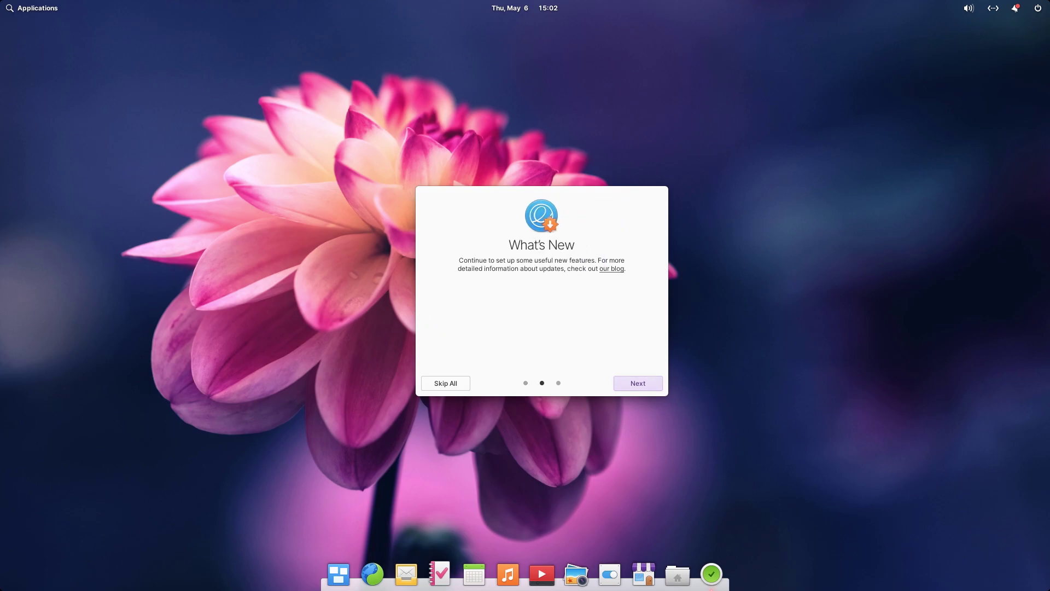
key("Return")
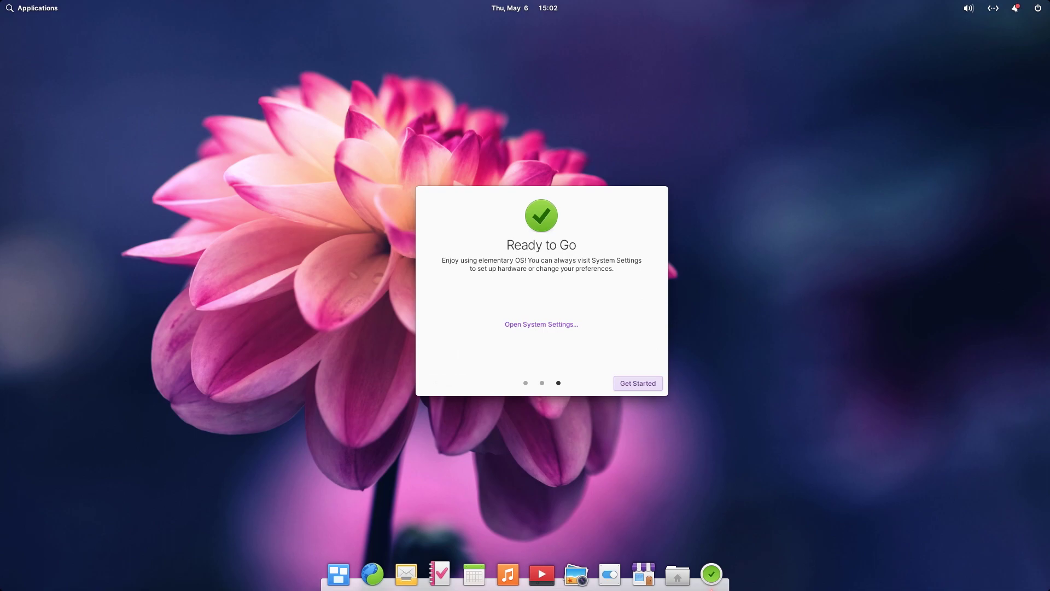
key("Return")
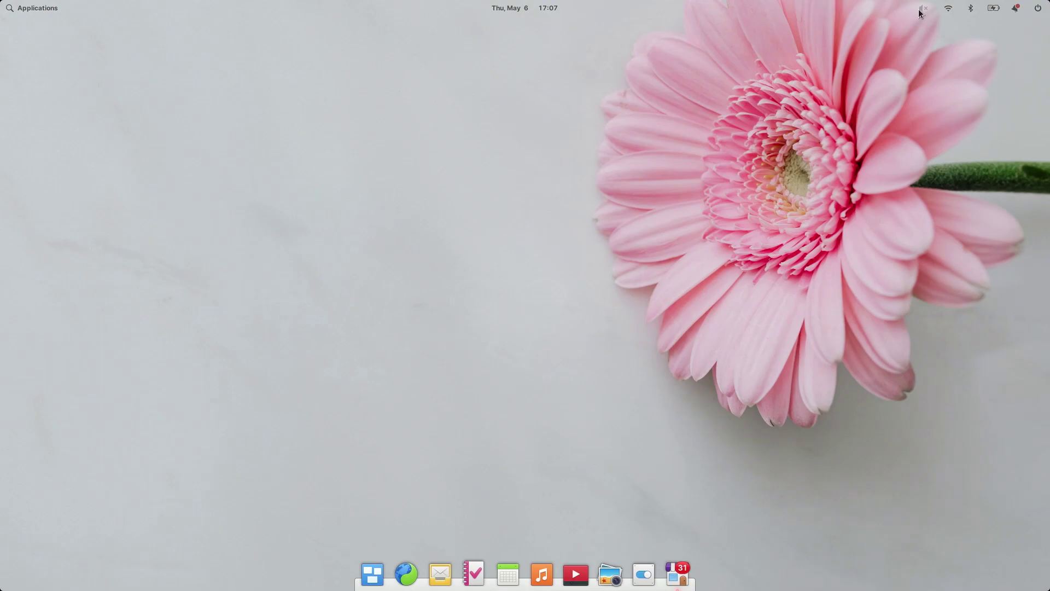
left_click(923, 8)
left_click(713, 167)
left_click(515, 8)
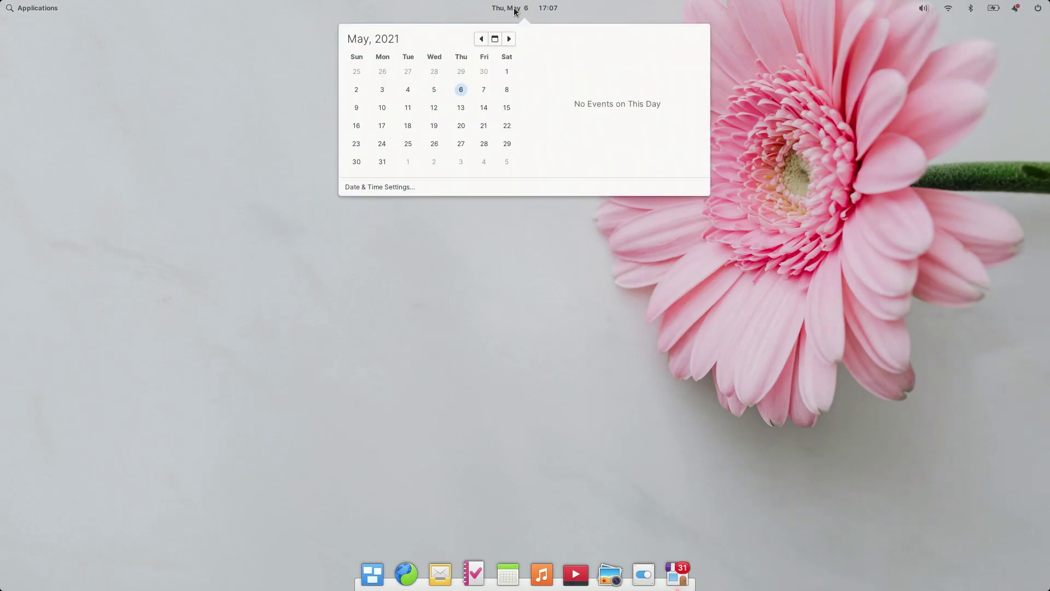
left_click(16, 10)
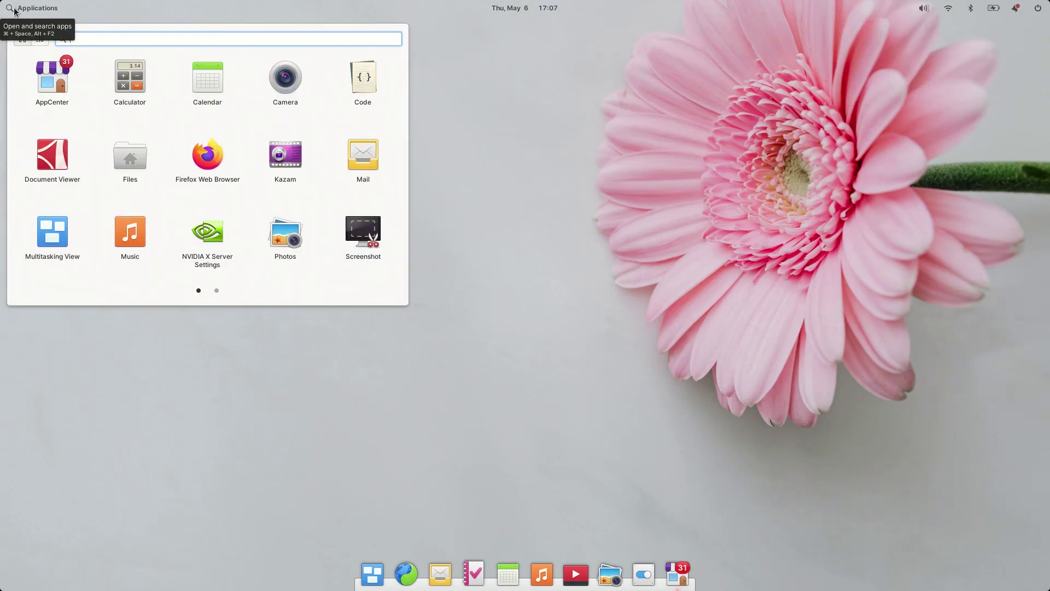
left_click(41, 42)
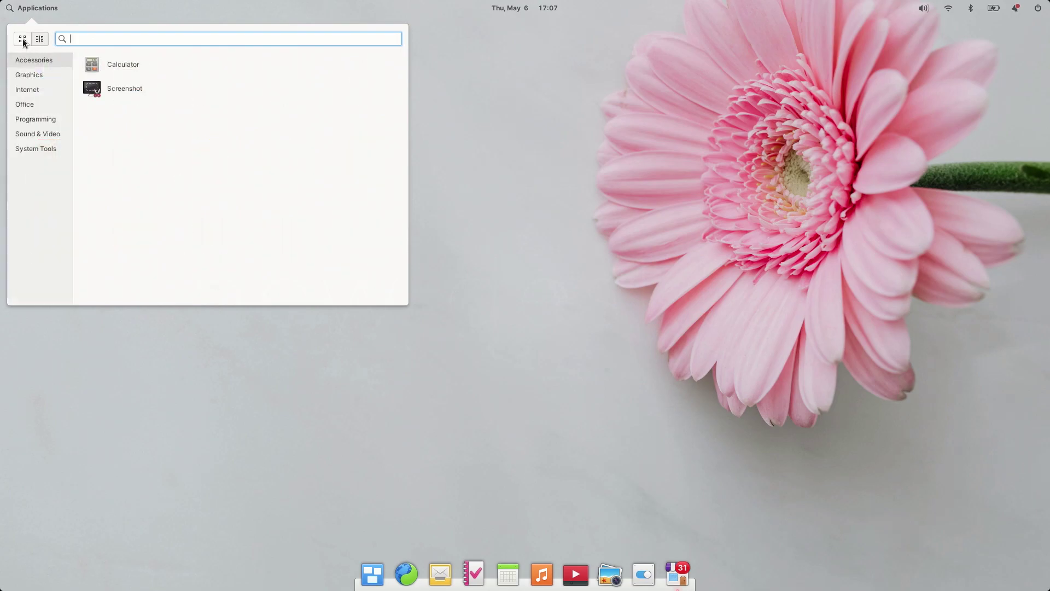
left_click(22, 39)
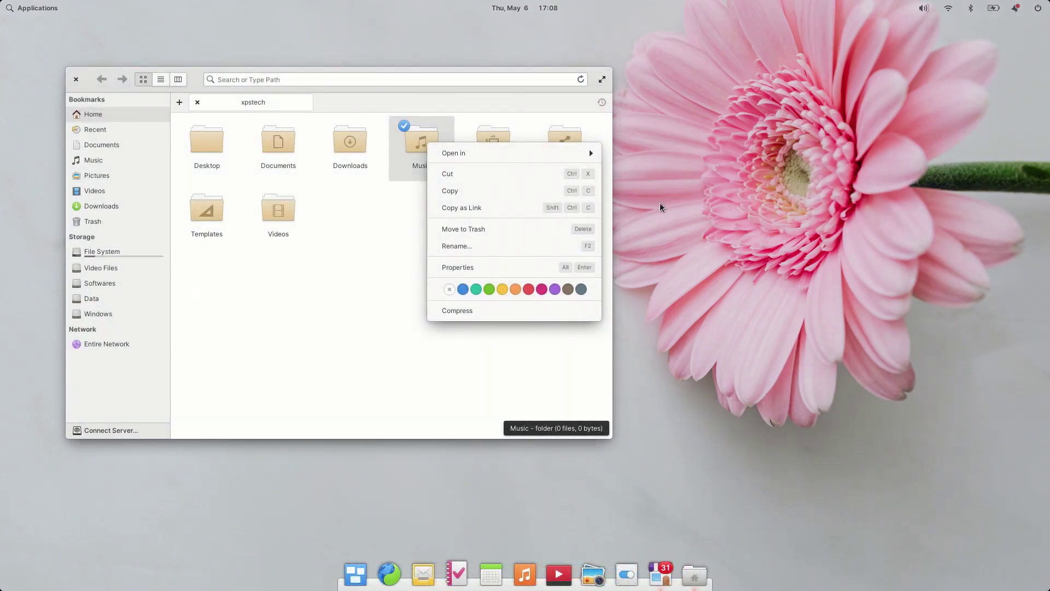
left_click(489, 266)
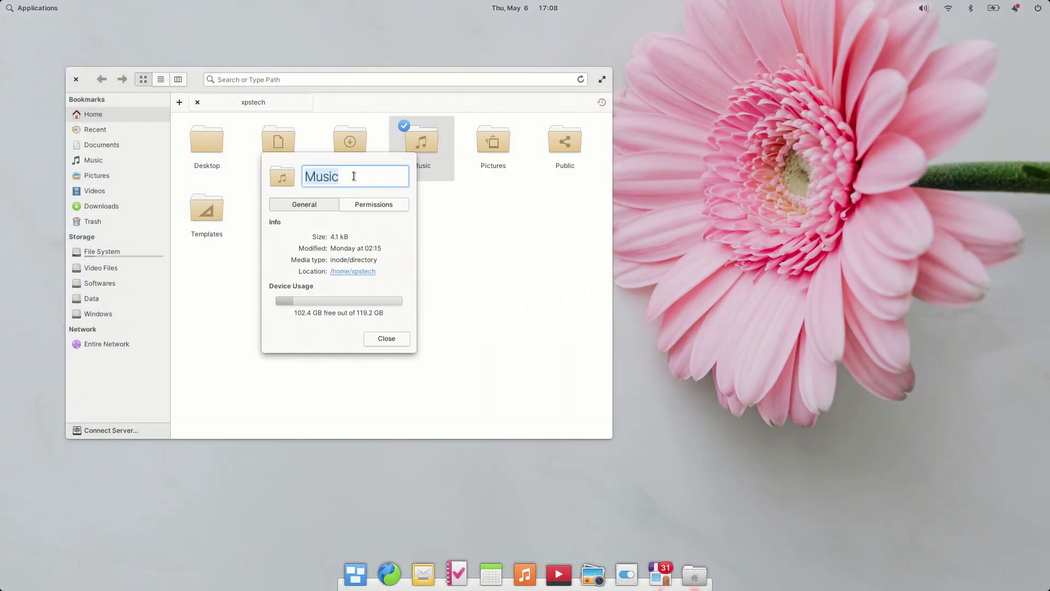
left_click(376, 179)
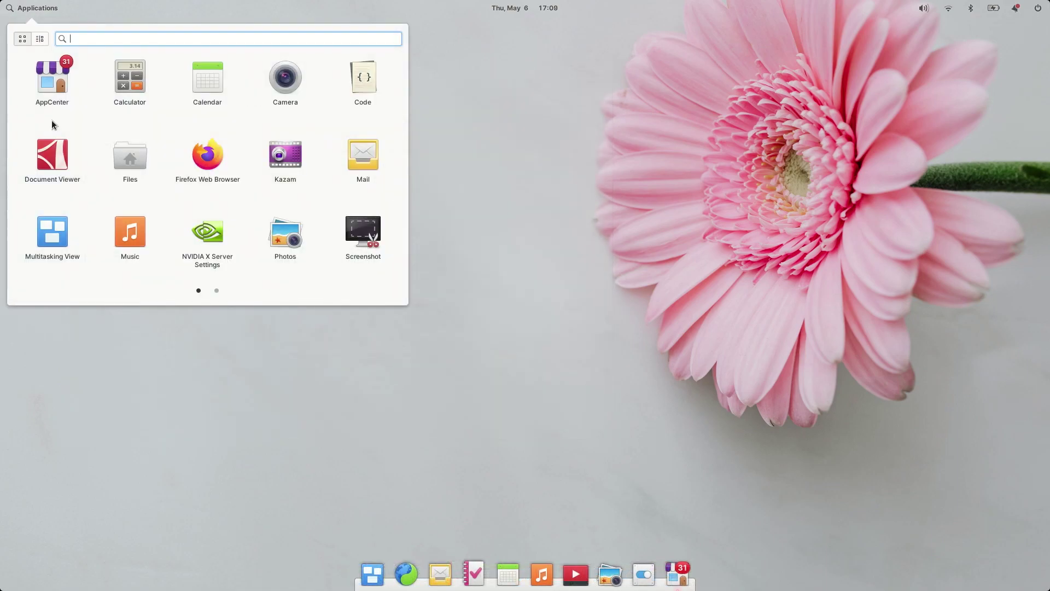
left_click(213, 289)
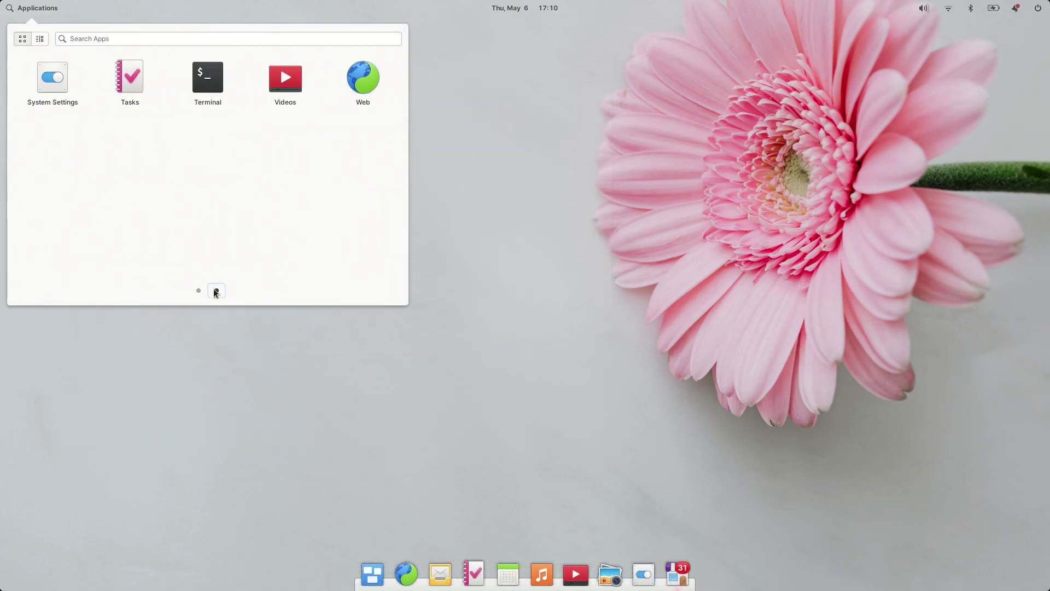
Dismiss the '14 updates' notification, glance at the calendar, and open the launcher and multitasking view.
key("Escape")
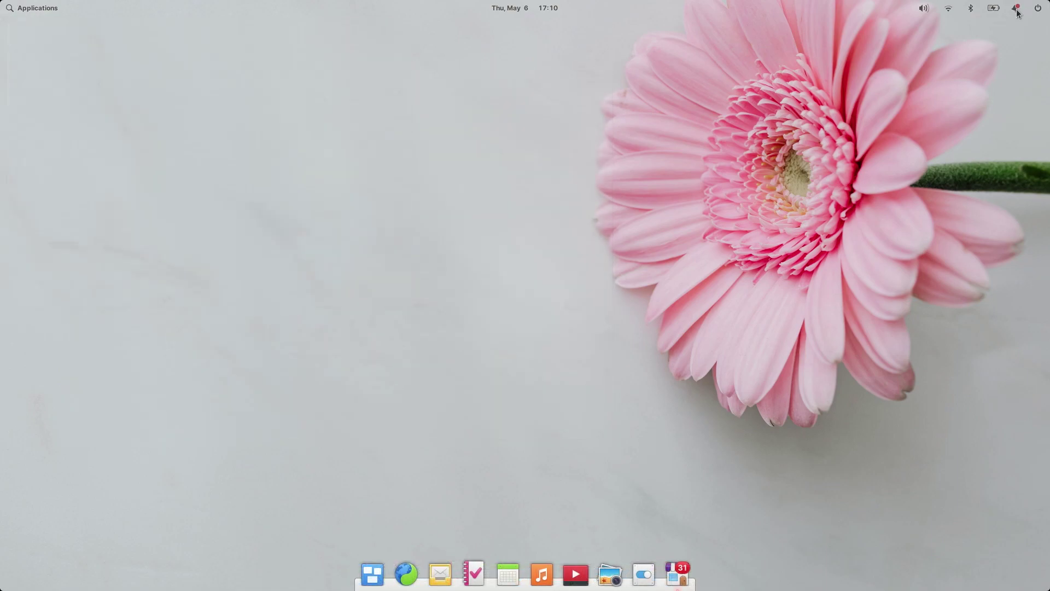
left_click(1017, 9)
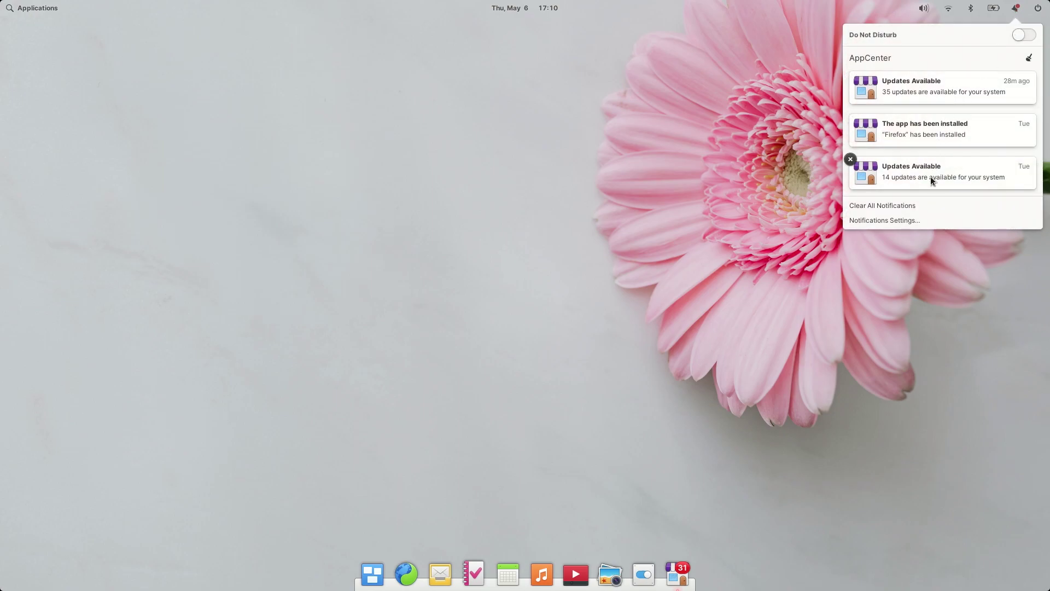
left_click(849, 159)
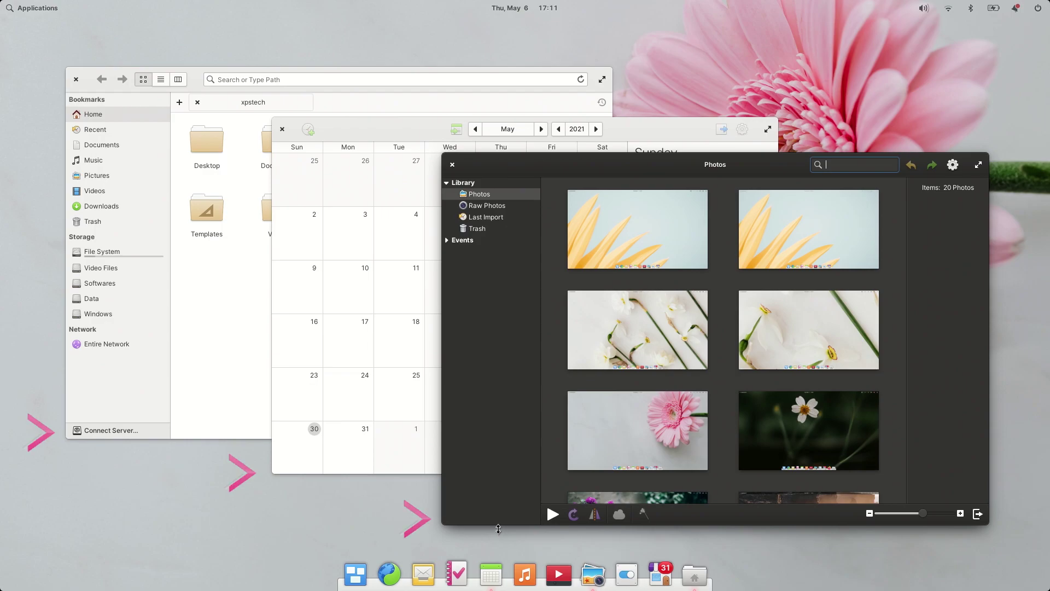
left_click(504, 15)
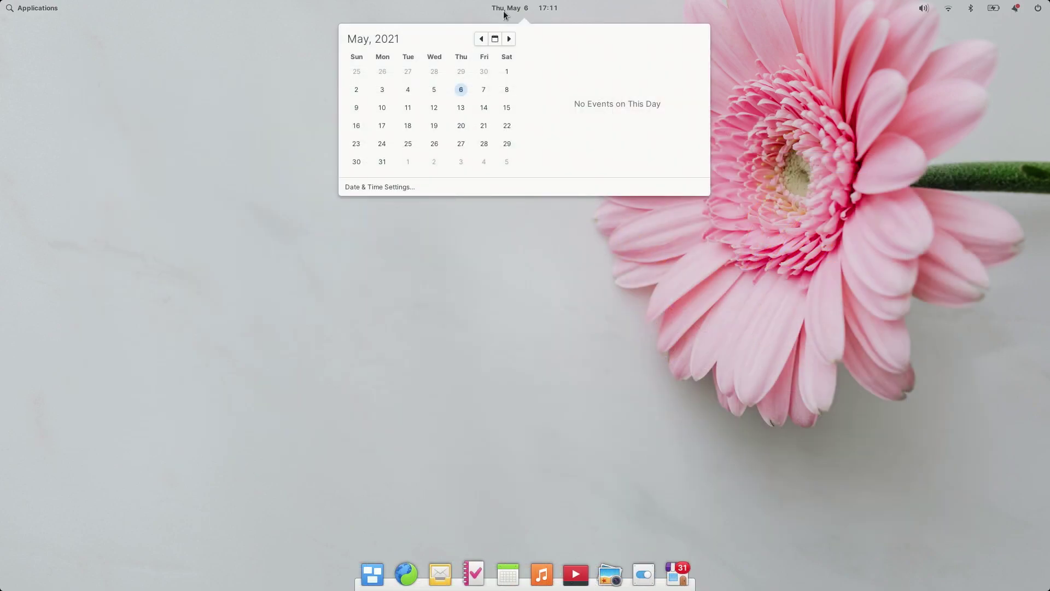
left_click(33, 9)
key("super+Down")
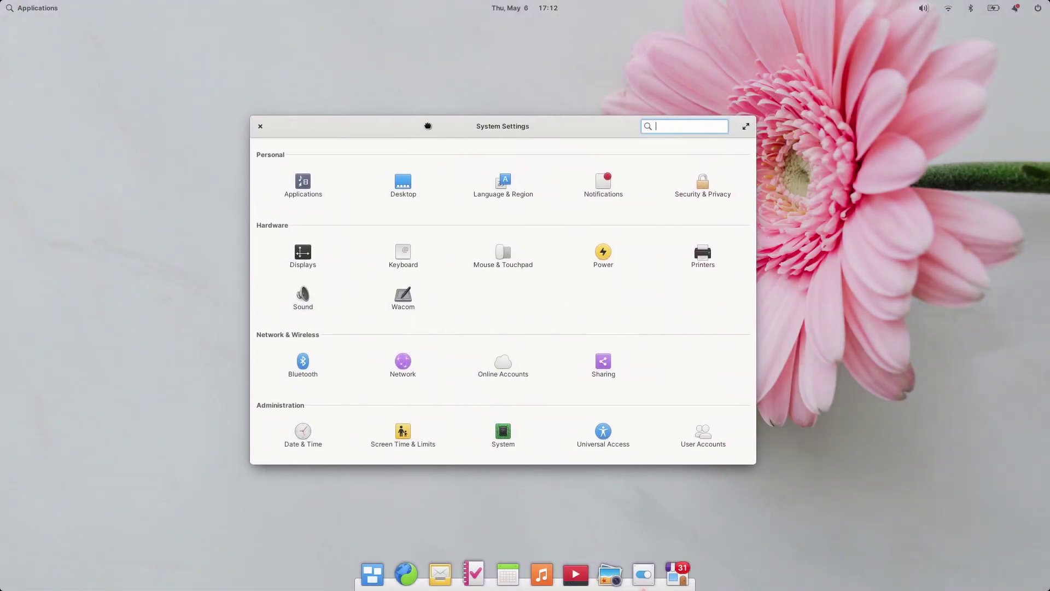
Shift System Settings right, open Desktop settings, and compare the VGrive, Home and Screen Recorder windows' styling.
left_click_drag(428, 126, 449, 127)
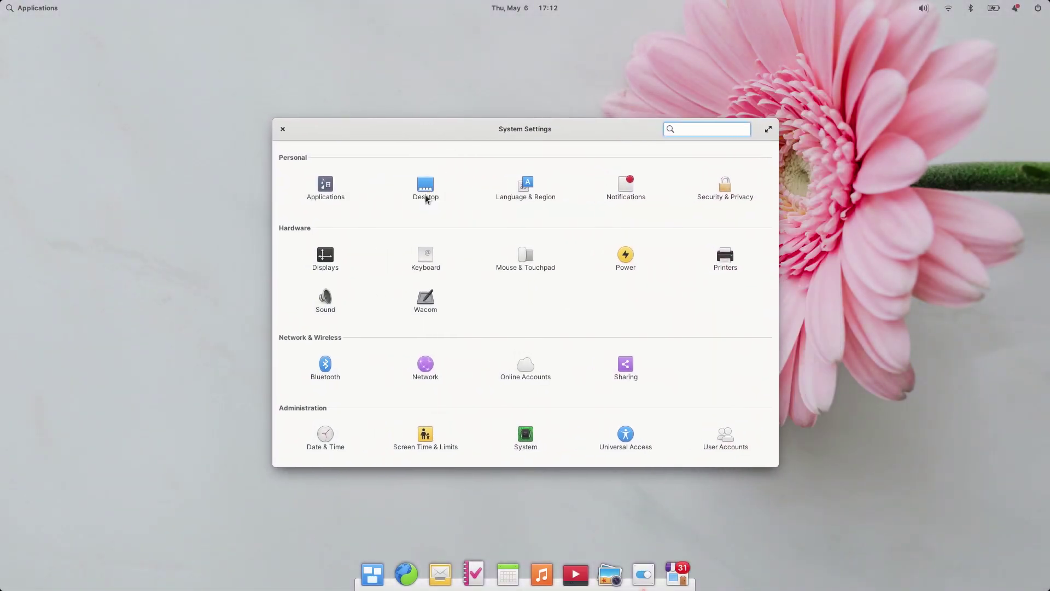
left_click(426, 186)
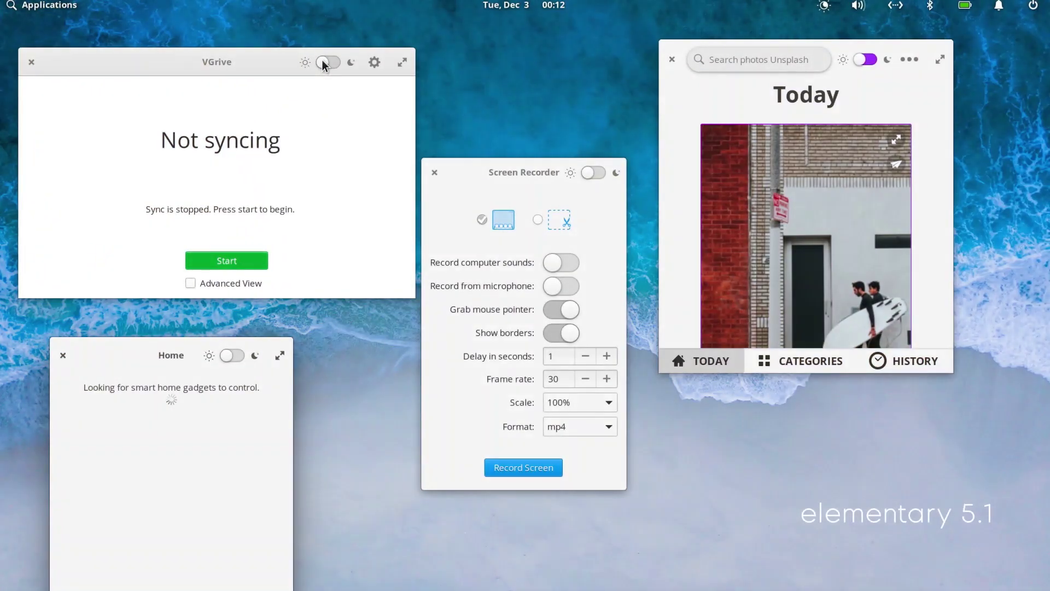
left_click(322, 60)
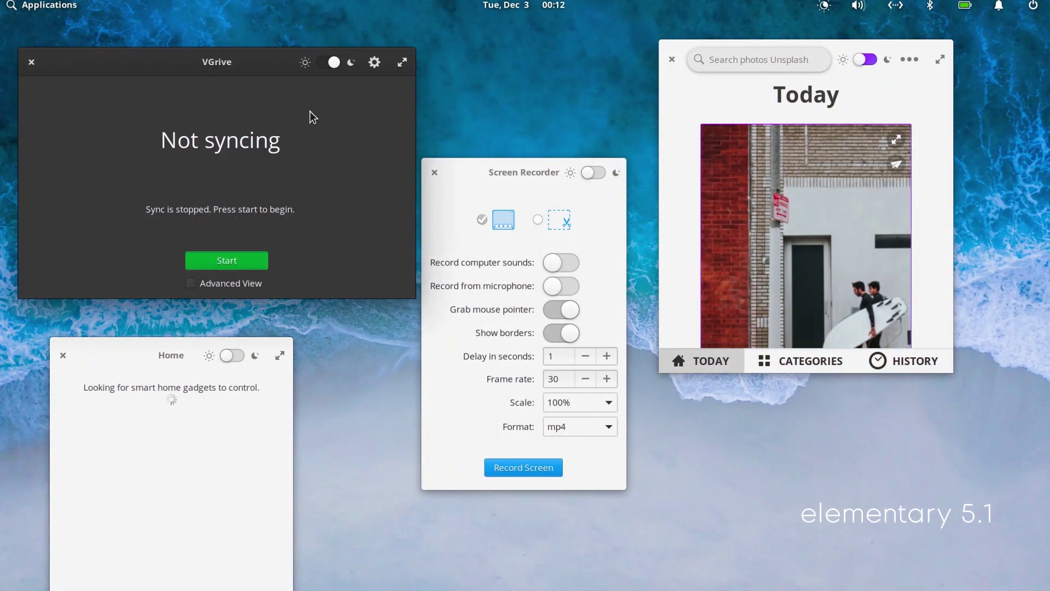
left_click(233, 355)
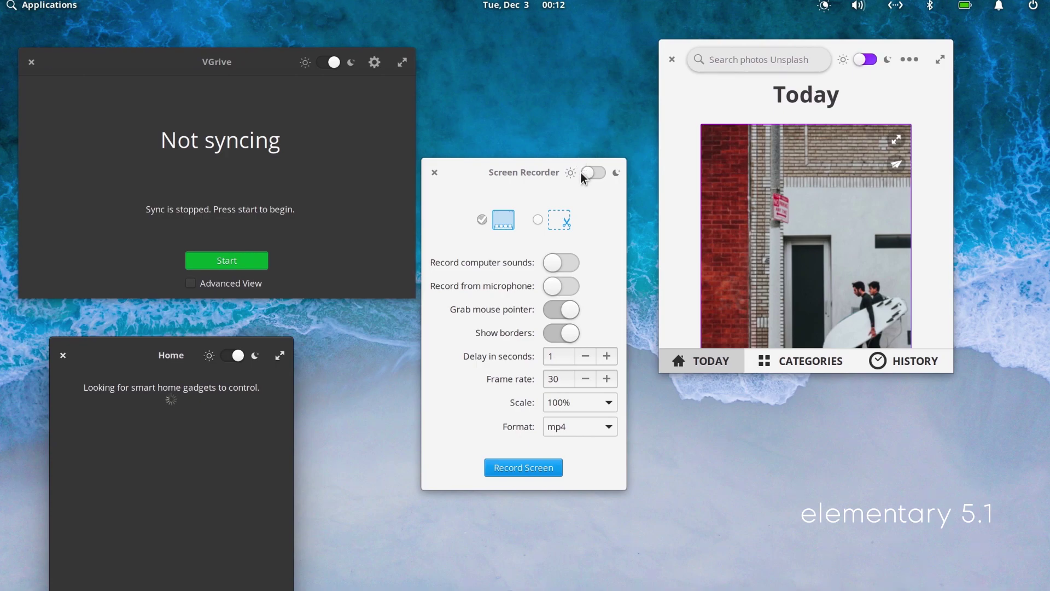
left_click(592, 172)
left_click(866, 60)
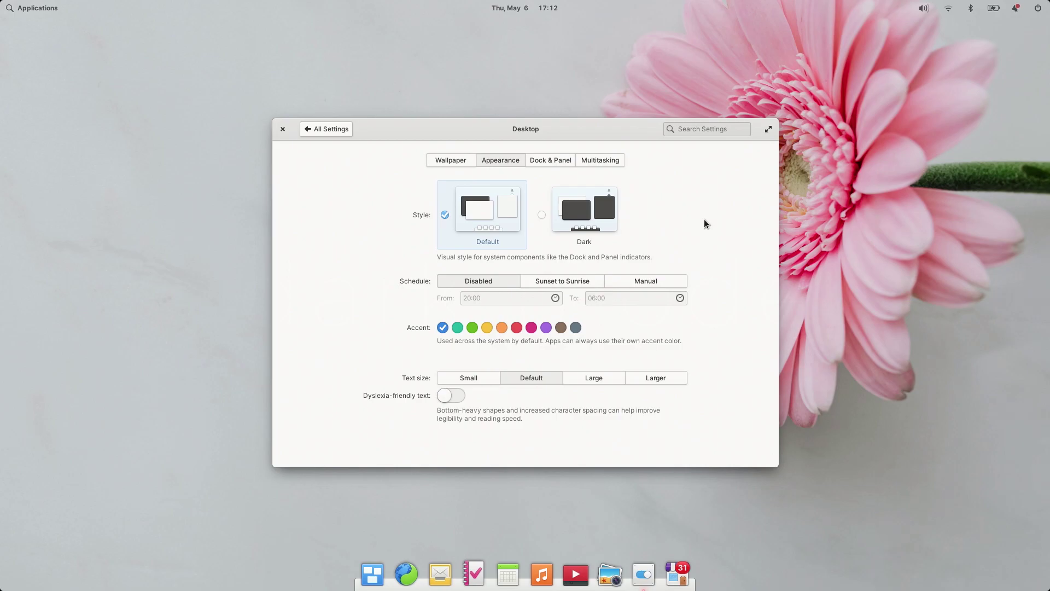
Switch to the Dark style, then check the session, Bluetooth and sound panel indicators.
left_click(604, 209)
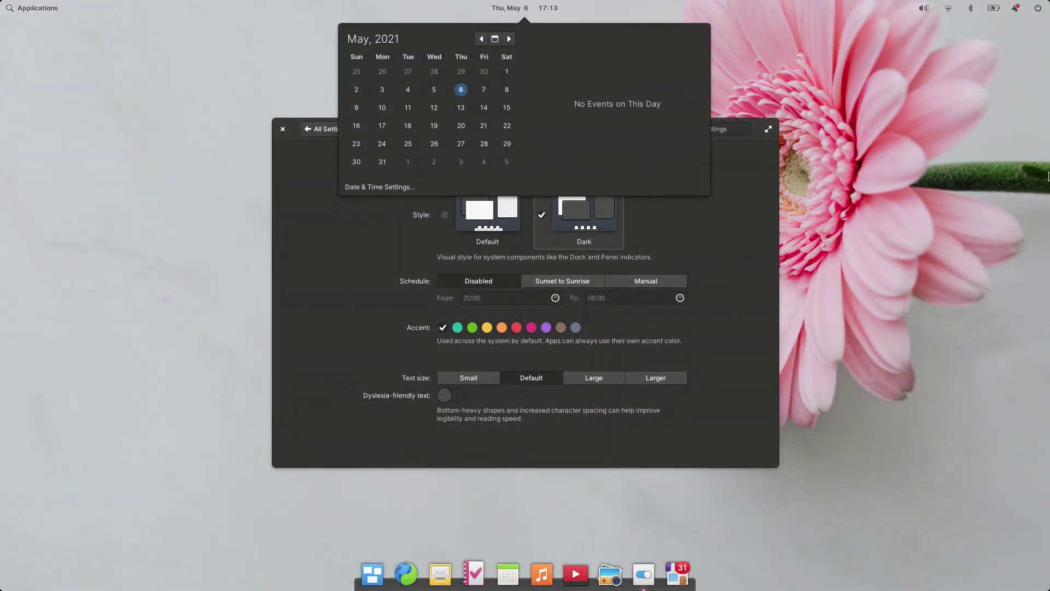
left_click(1039, 9)
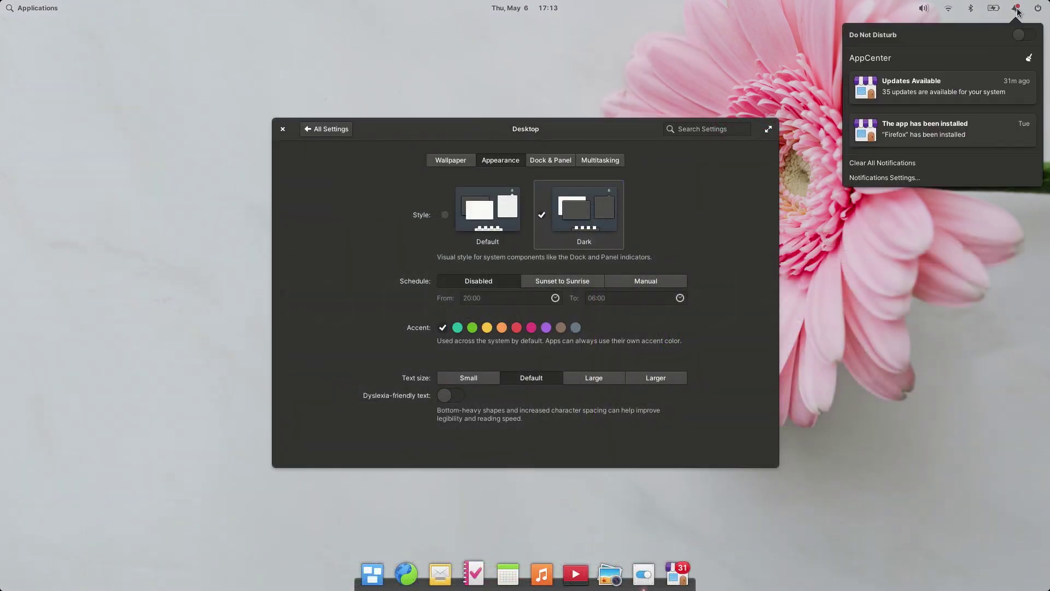
mouse_move(991, 11)
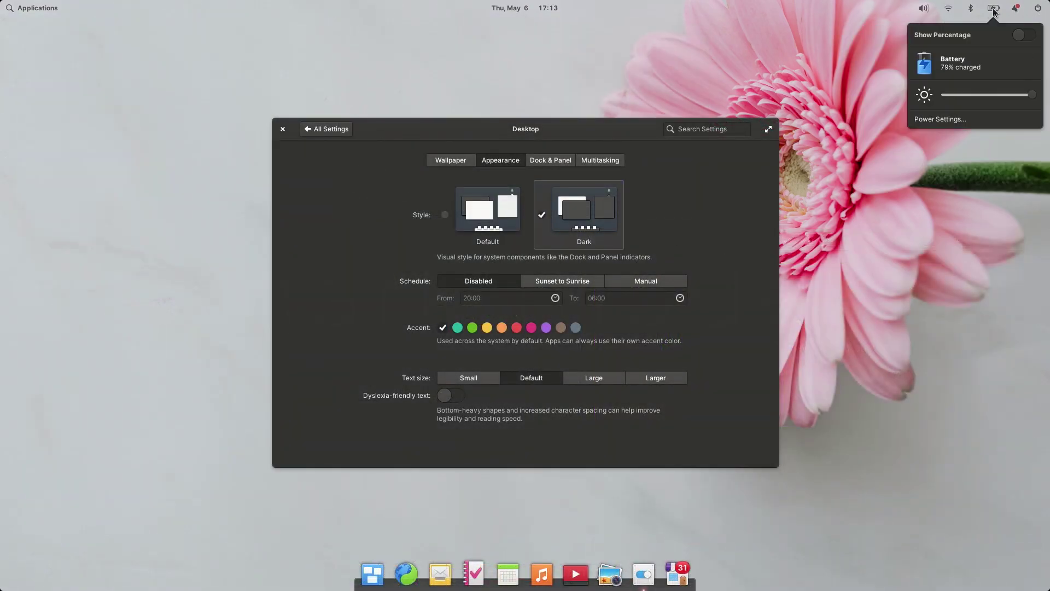
left_click(906, 251)
left_click(926, 6)
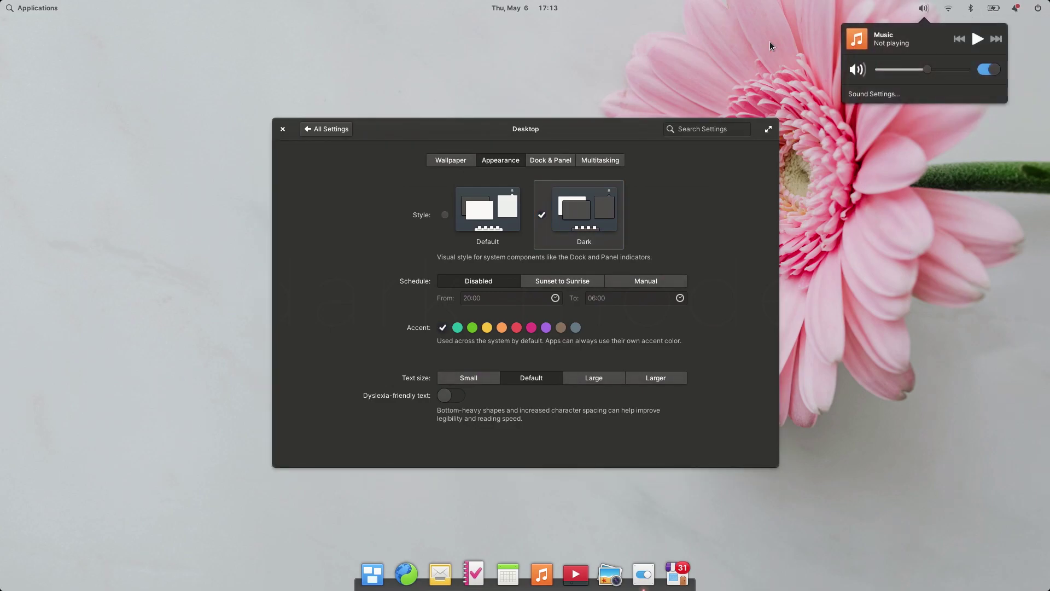
left_click(655, 101)
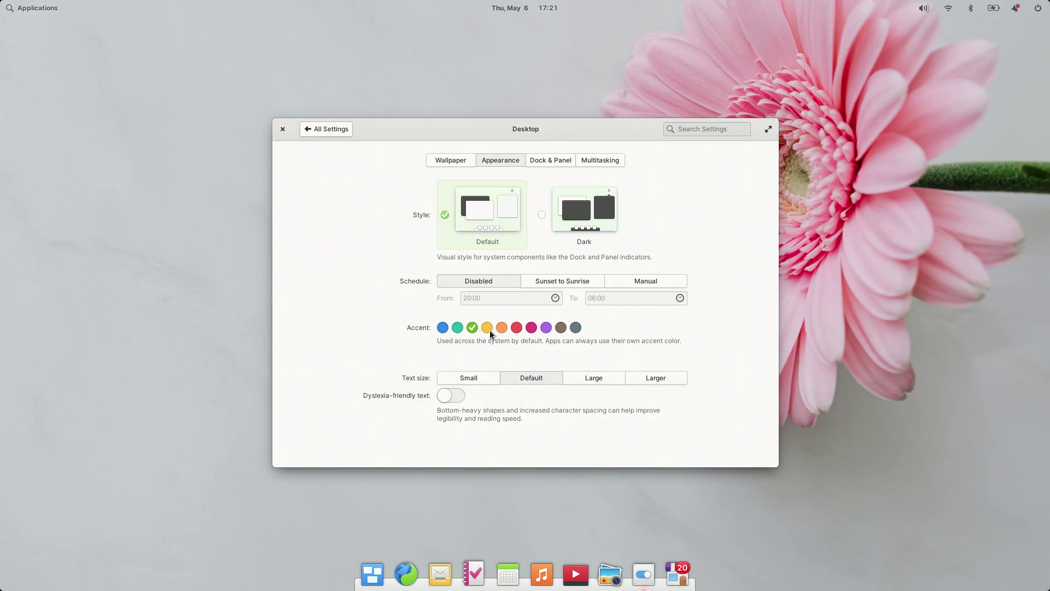
Toggle the style to Dark and back to Default, then view the calendar.
left_click(584, 219)
left_click(504, 213)
left_click(530, 8)
Turn the battery percentage display on and back off in the battery panel.
left_click(992, 8)
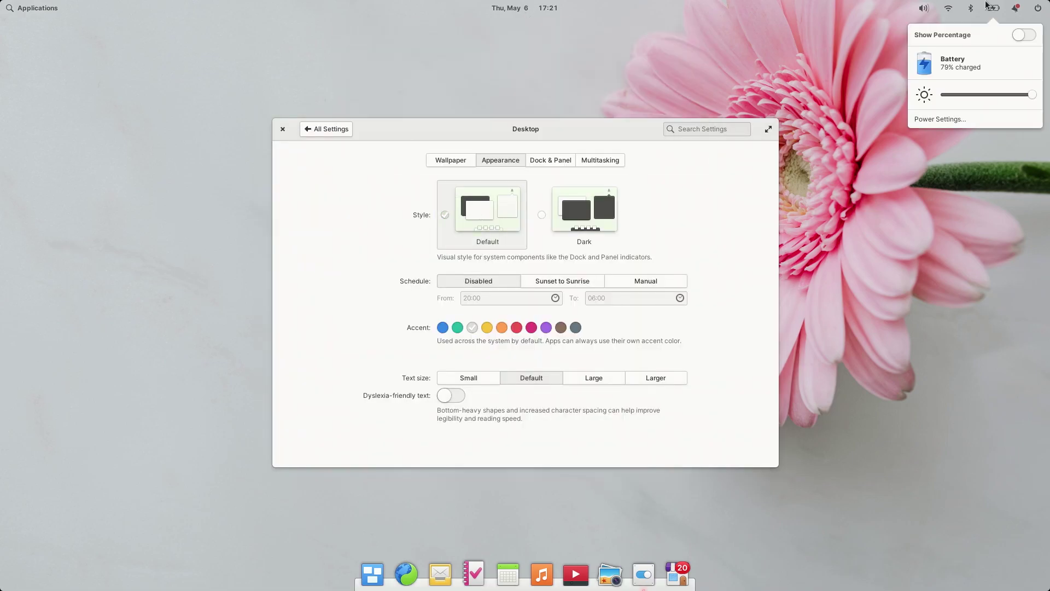
left_click(1022, 35)
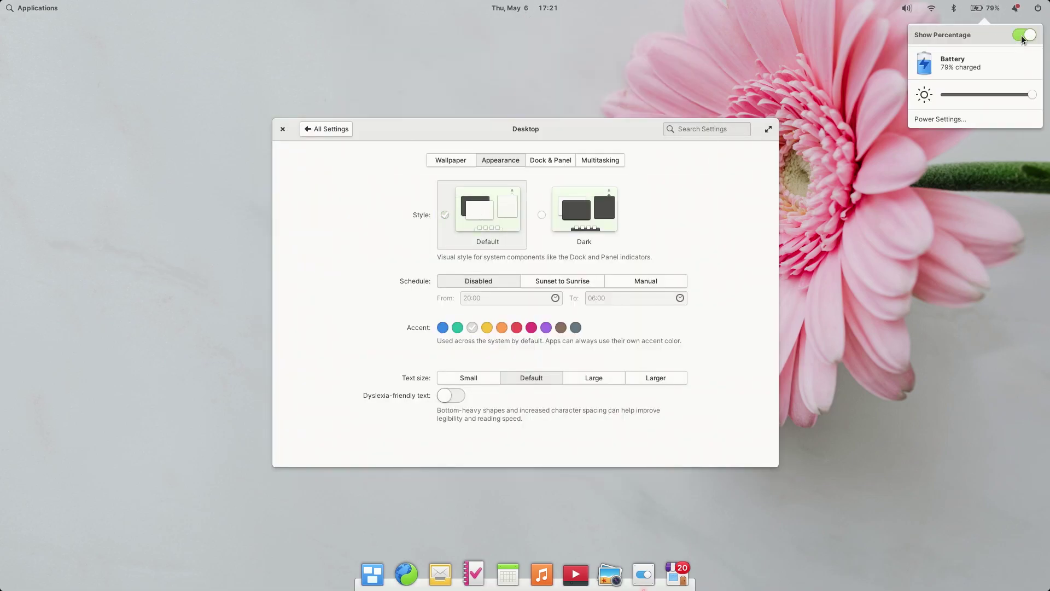
left_click(1022, 35)
left_click(37, 8)
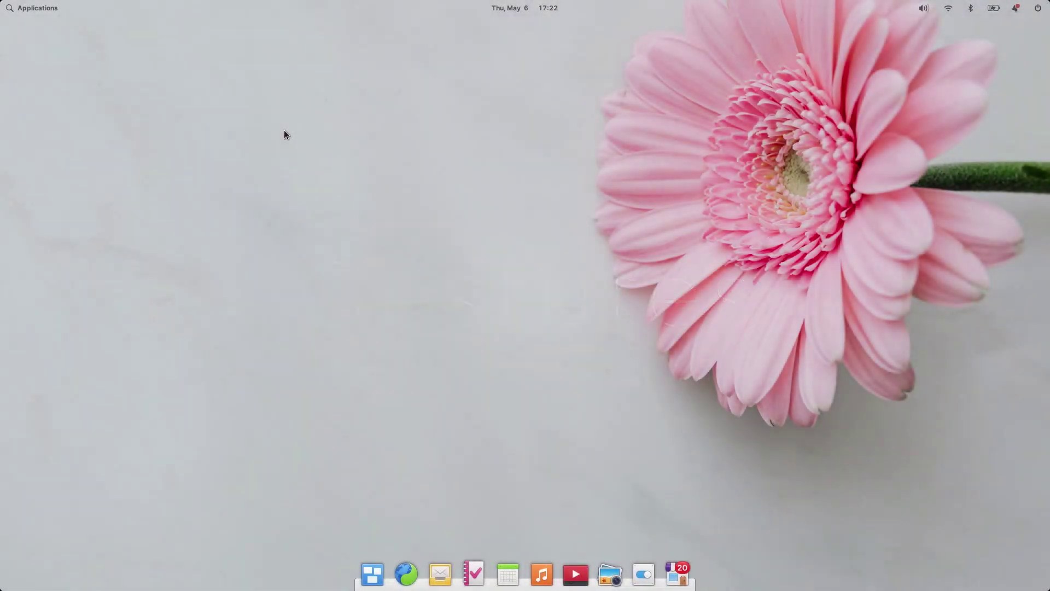
Launch System Settings and AppCenter, then peek at a new empty workspace in the overview.
key("super+Down")
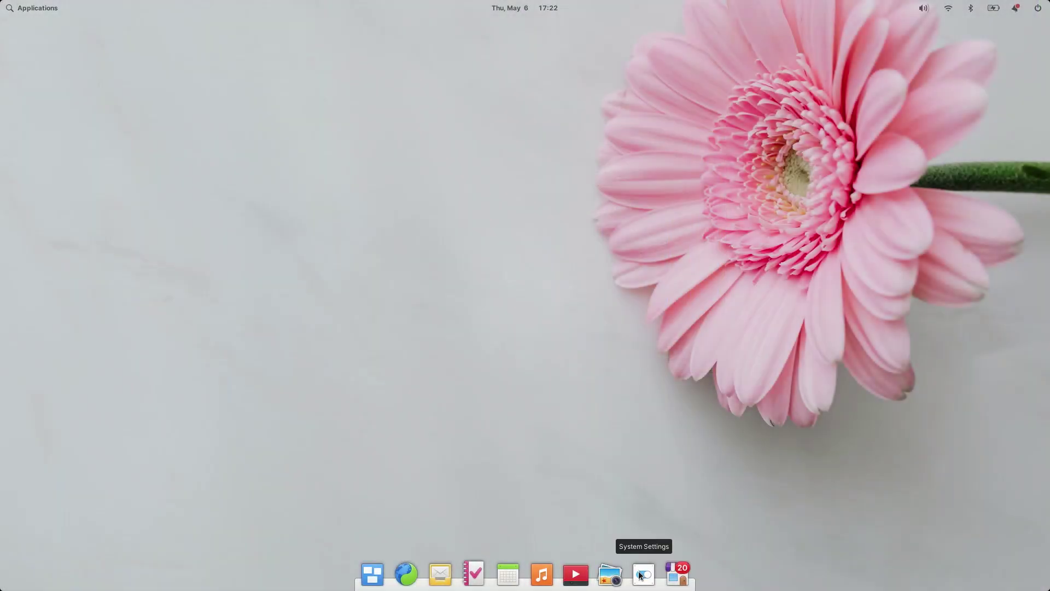
left_click(641, 574)
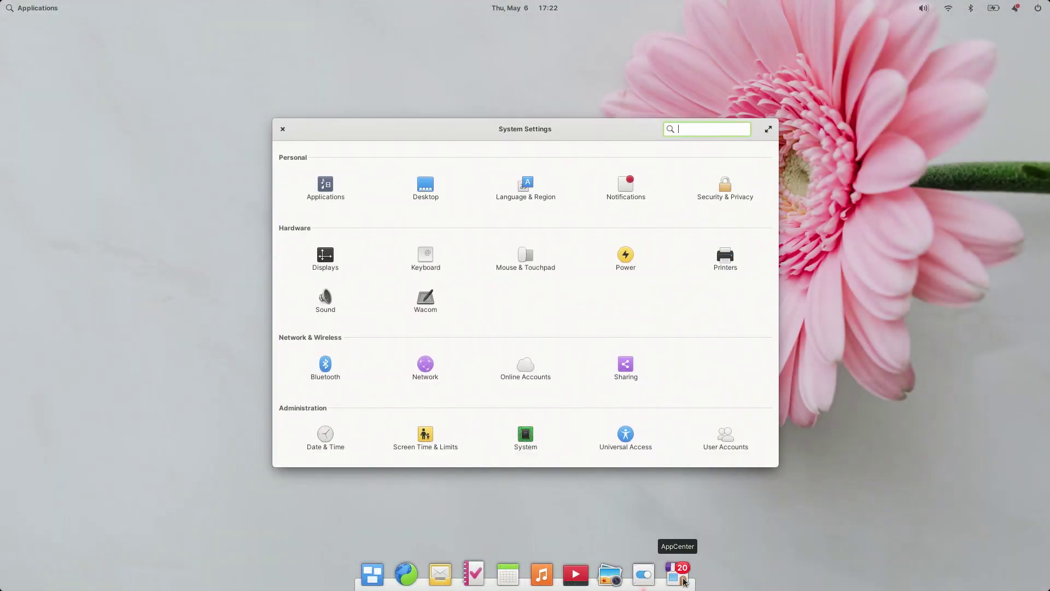
left_click(678, 574)
key("super+Down")
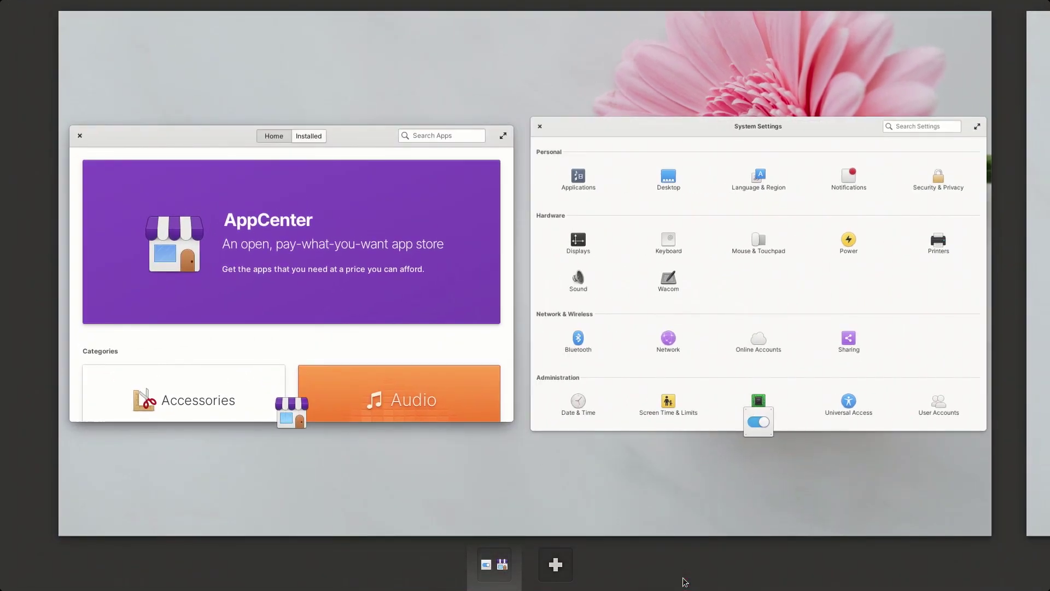
key("super+Right")
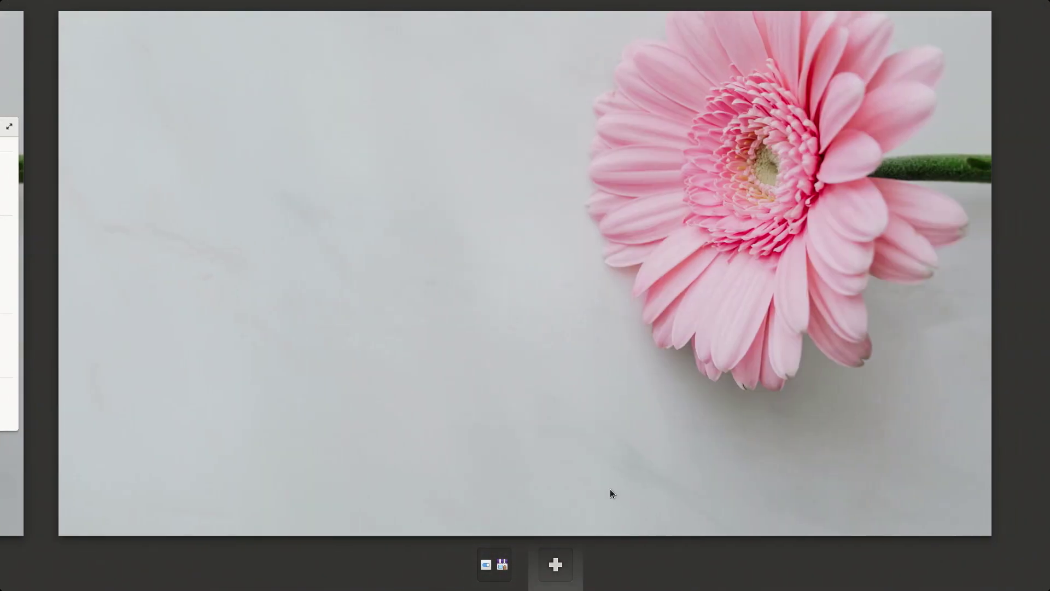
key("super+Left")
key("Escape")
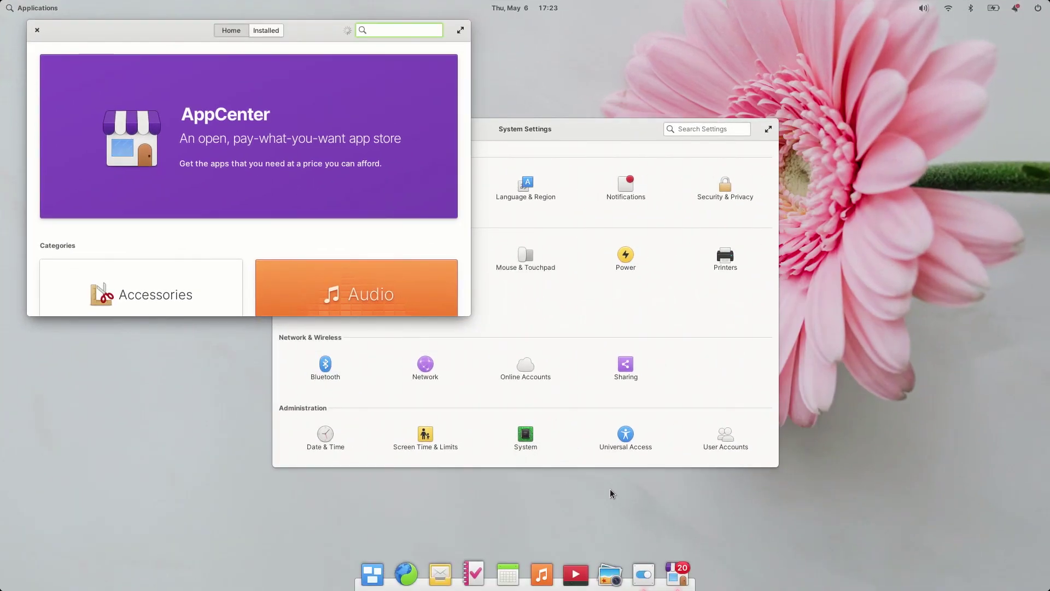
Switch between the empty workspace and the first workspace with AppCenter and Settings.
key("super+Down")
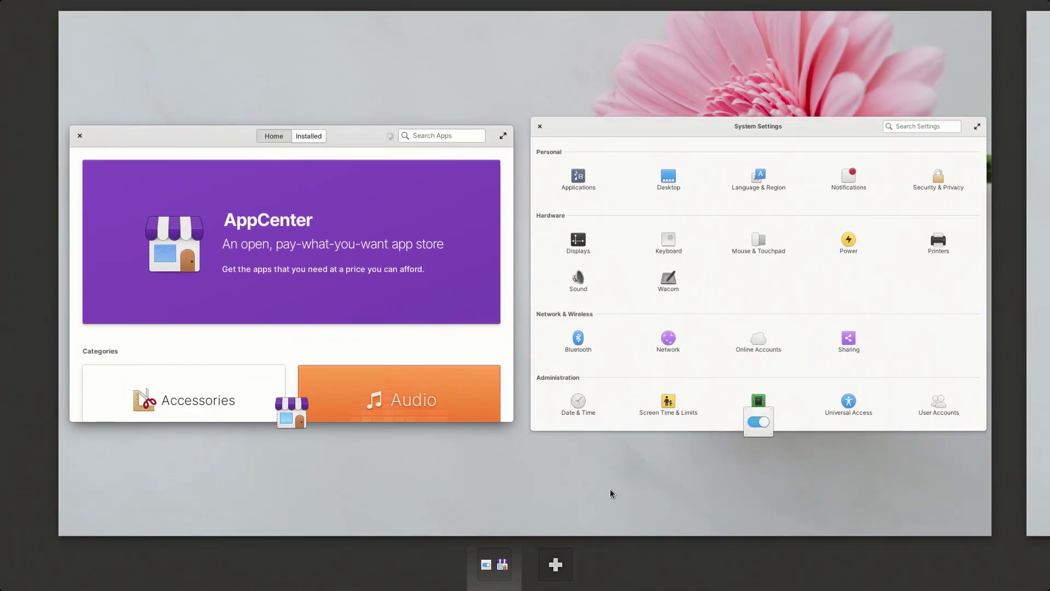
key("super+Right")
key("Escape")
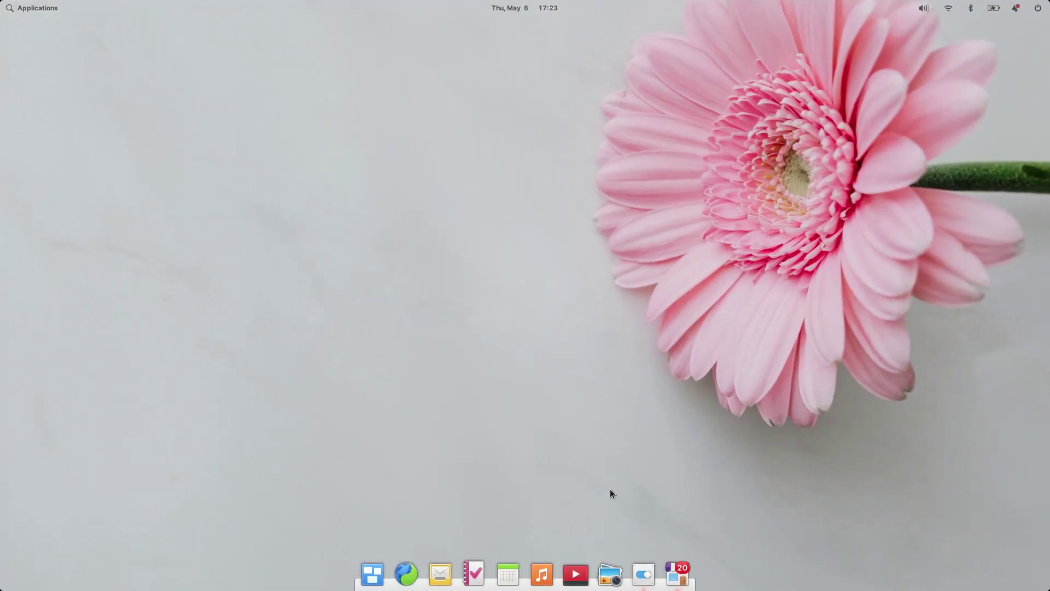
key("super+Down")
key("super+Left")
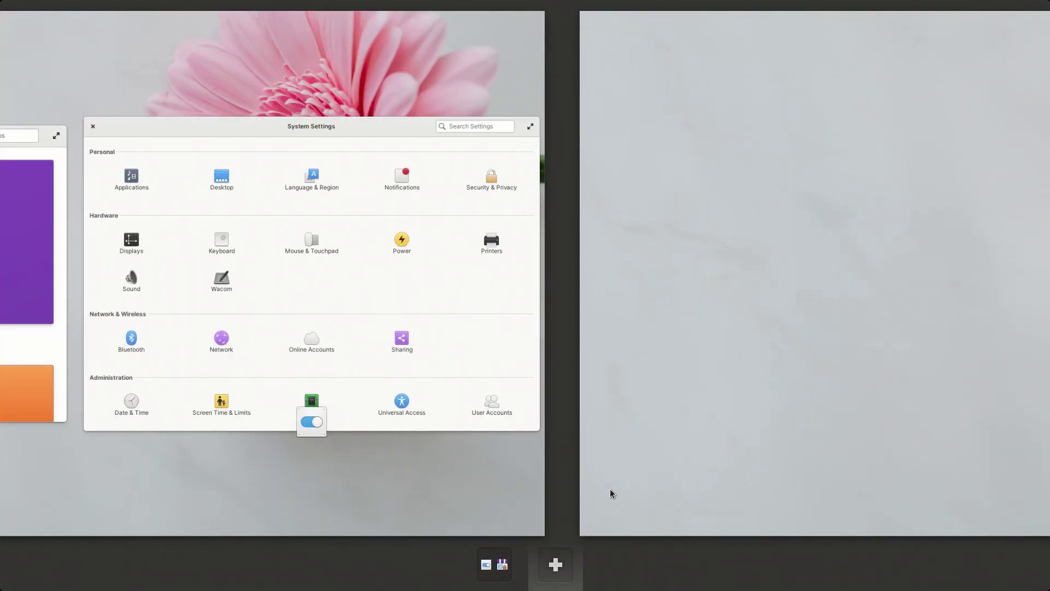
key("super+Right")
key("super+Left")
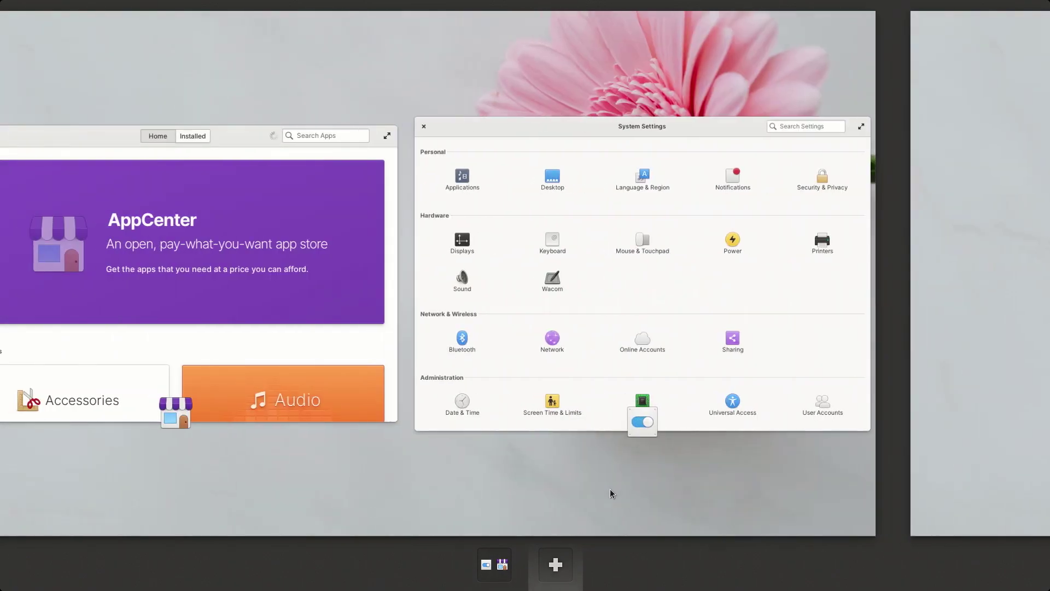
key("super+Down")
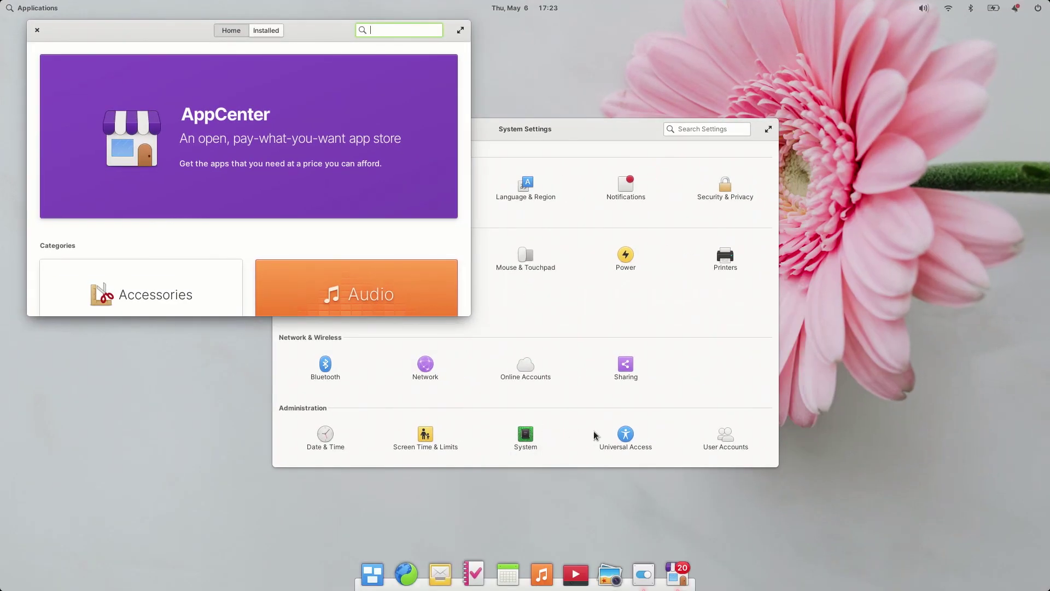
Close AppCenter and set three-finger horizontal swipe to Switch to Workspace in Gestures.
key("ctrl+q")
left_click(520, 258)
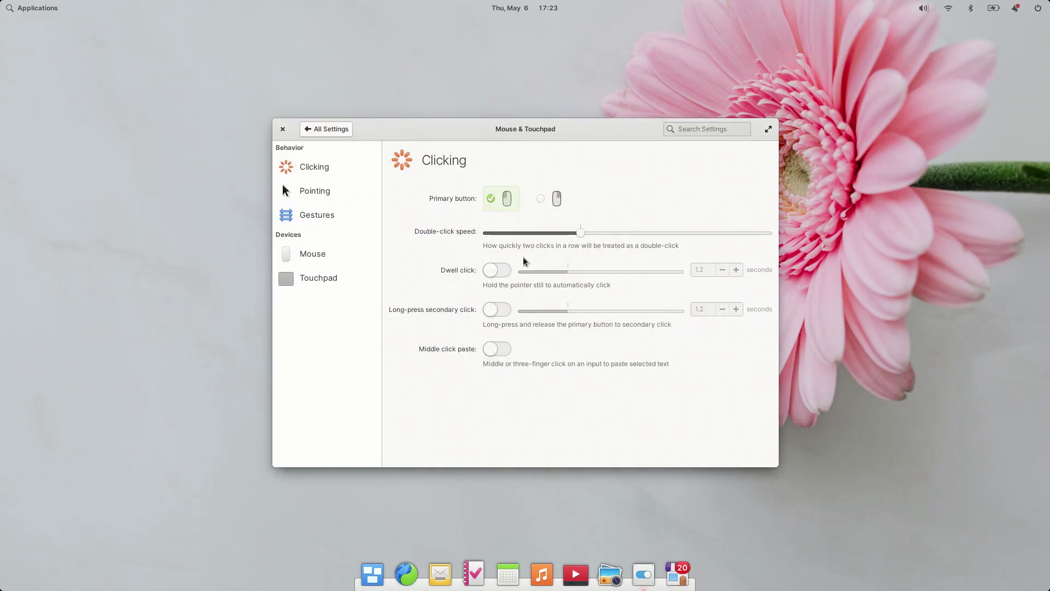
left_click(317, 214)
left_click(482, 216)
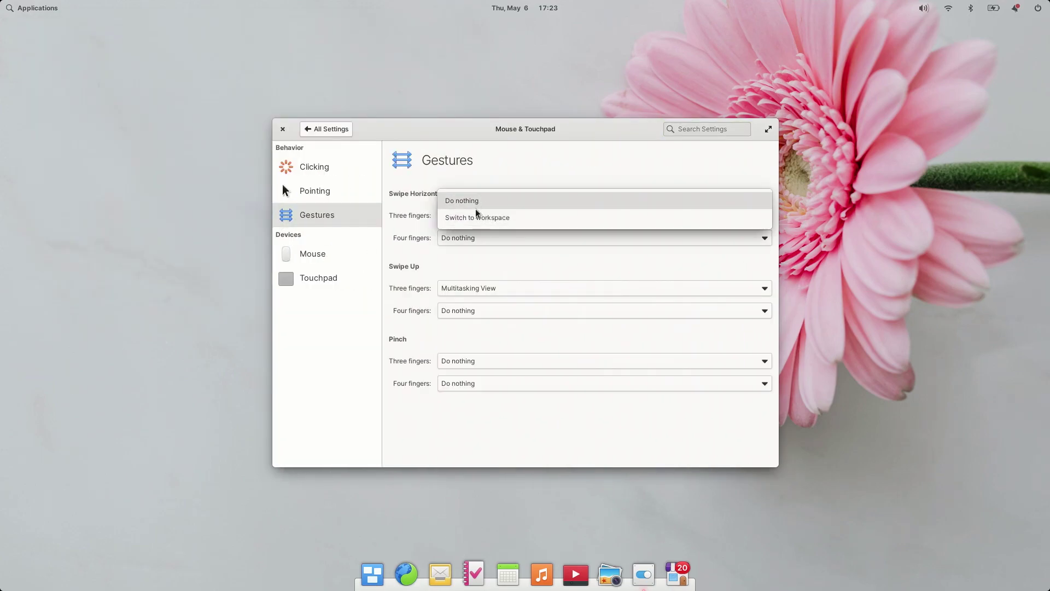
left_click(477, 217)
left_click(479, 239)
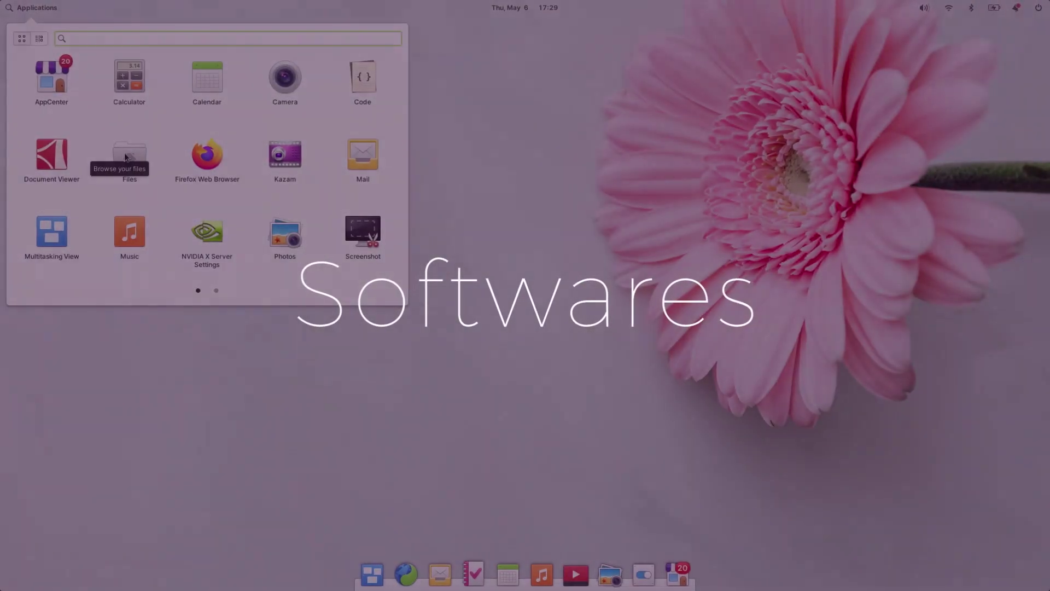
In Files, browse the root File System, visiting the sbin, usr and games folders.
left_click(127, 155)
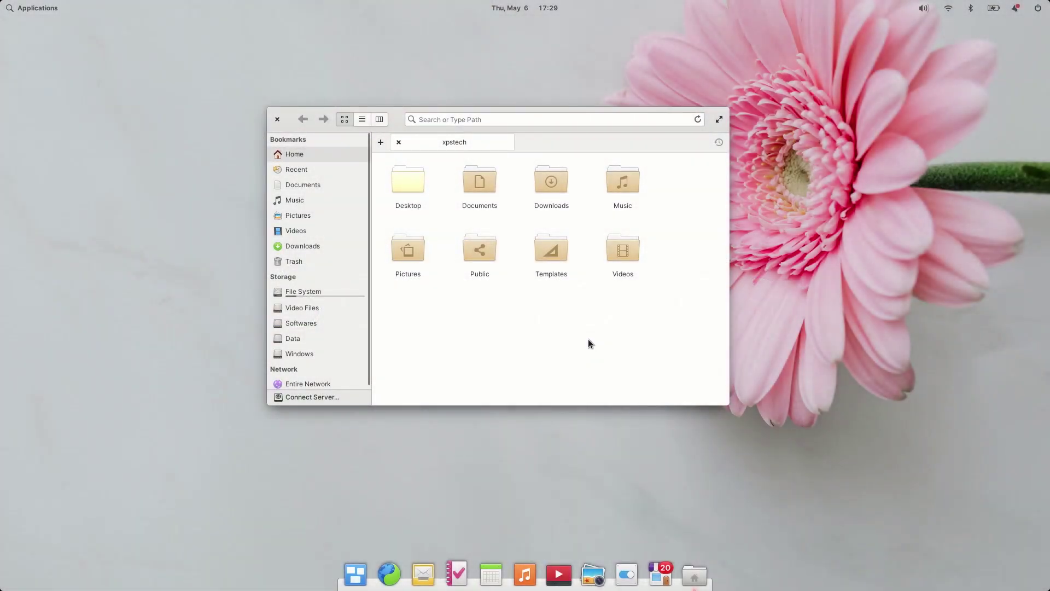
left_click(307, 293)
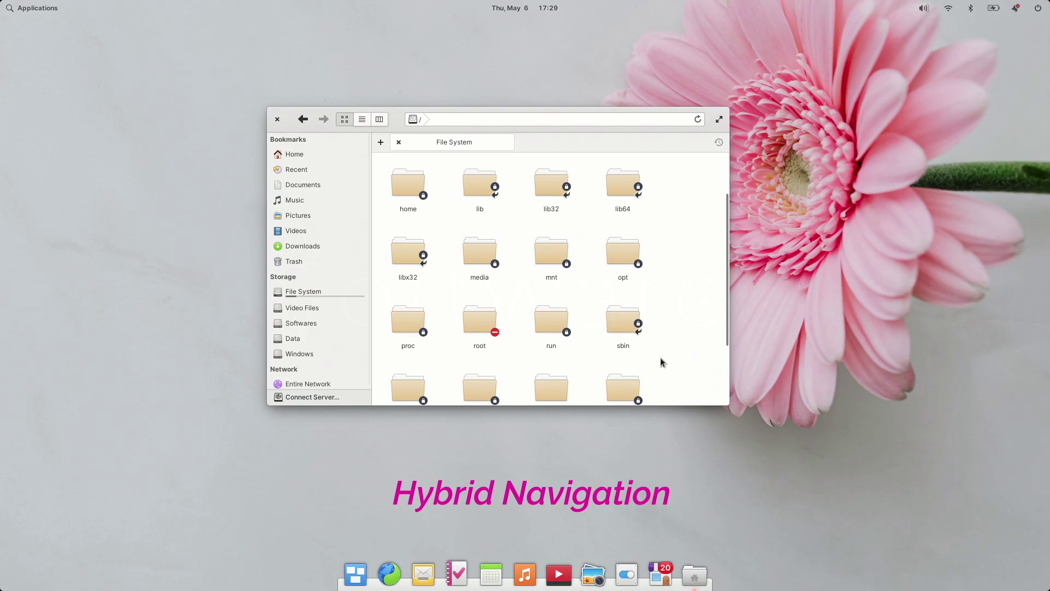
left_click(620, 327)
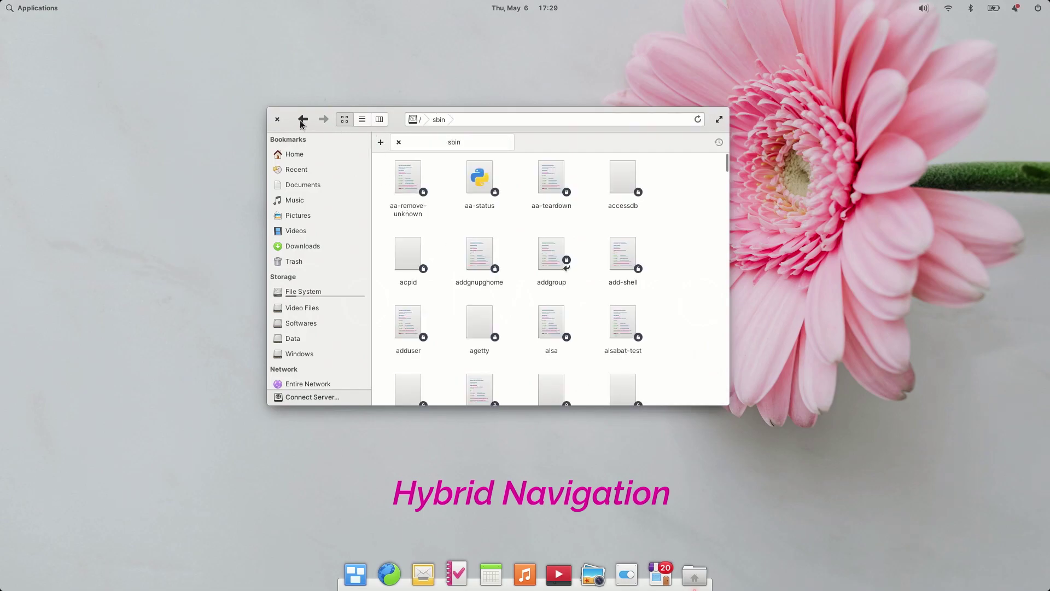
left_click(302, 123)
scroll(654, 375, "down", 5)
left_click(617, 315)
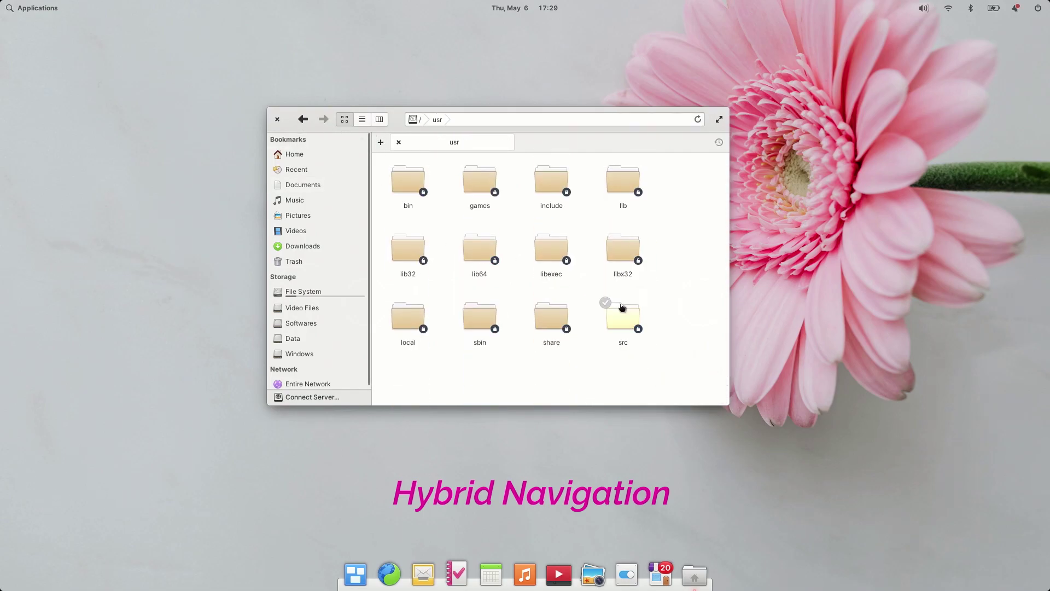
left_click(481, 193)
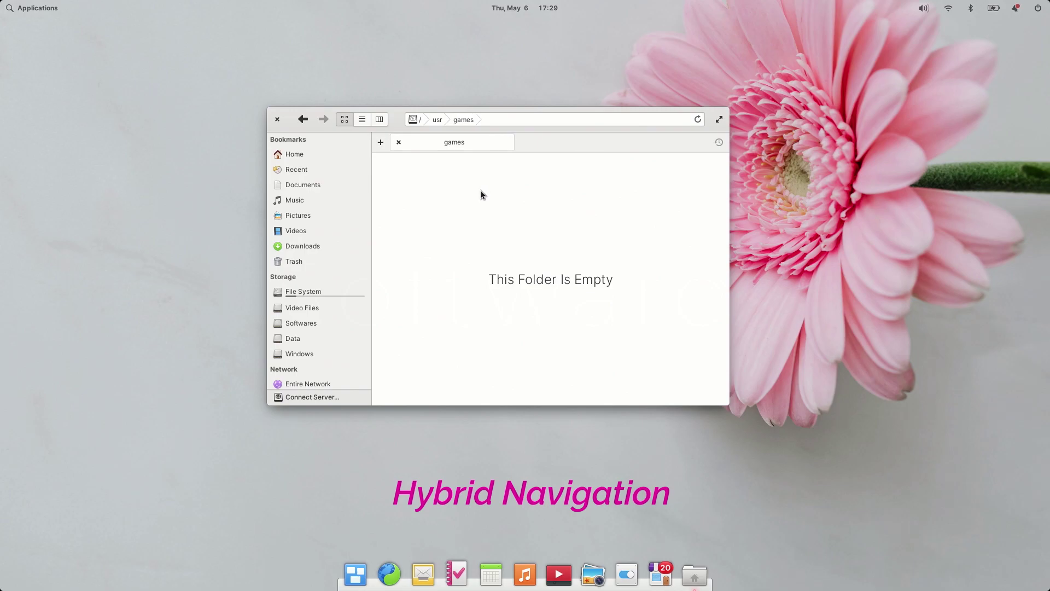
left_click(303, 119)
Play the Light in Reverse mp3 from Music, close the player, and collapse Bookmarks.
left_click(294, 201)
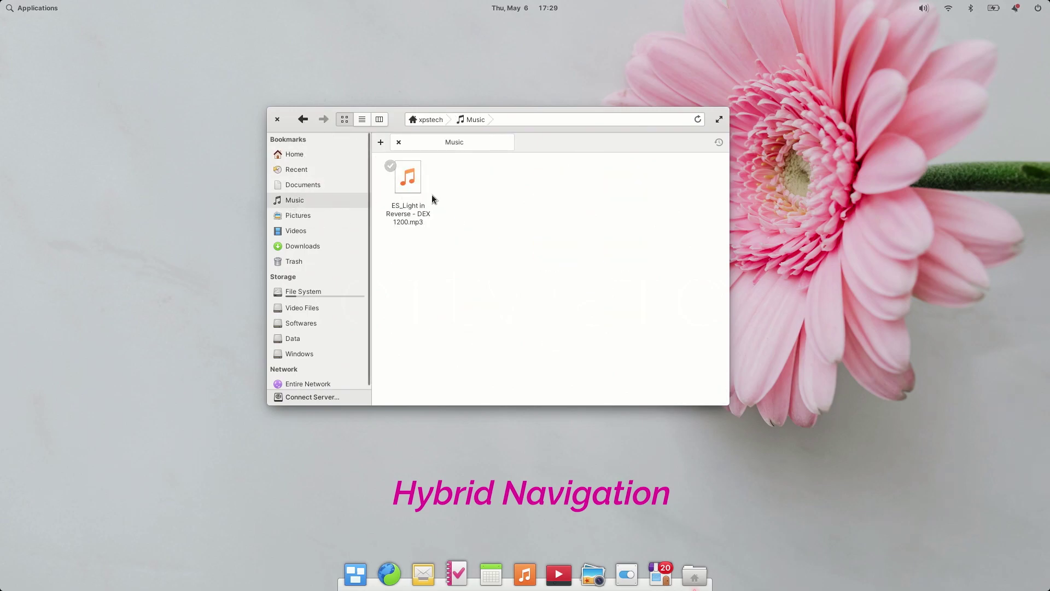
left_click(412, 182)
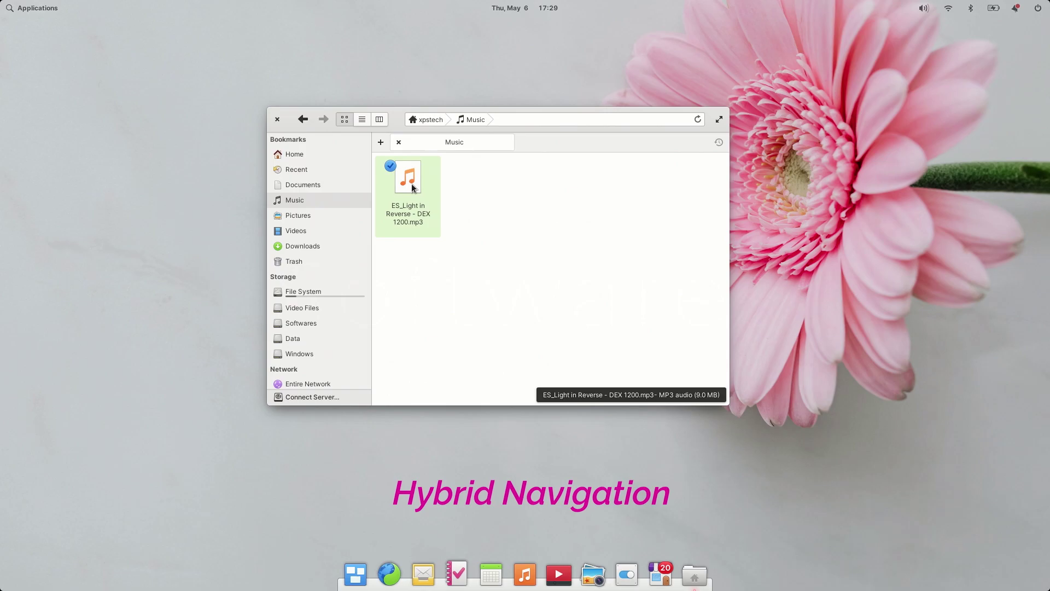
double_click(411, 183)
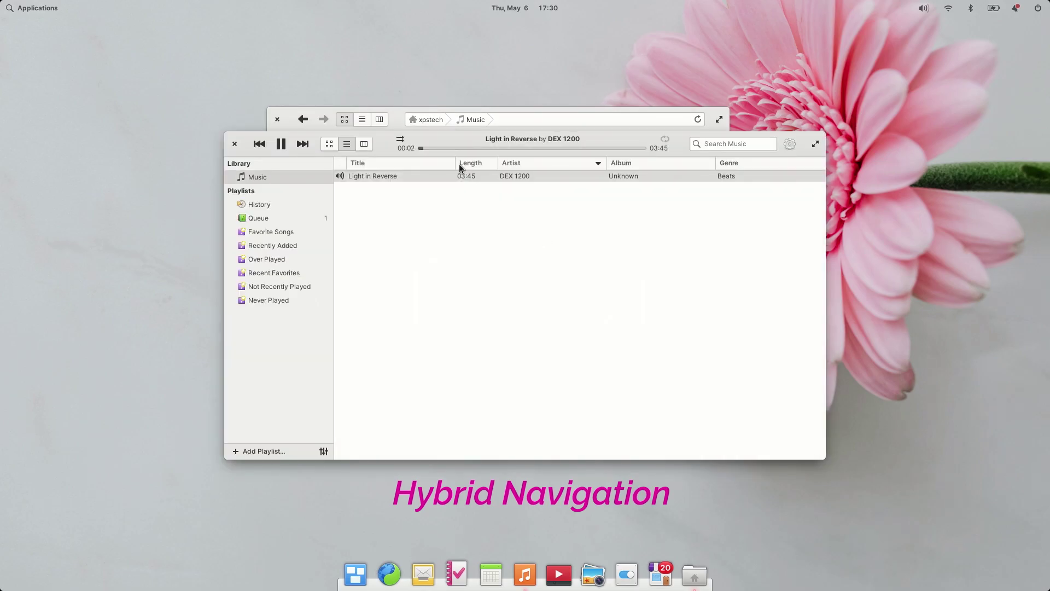
key("ctrl+w")
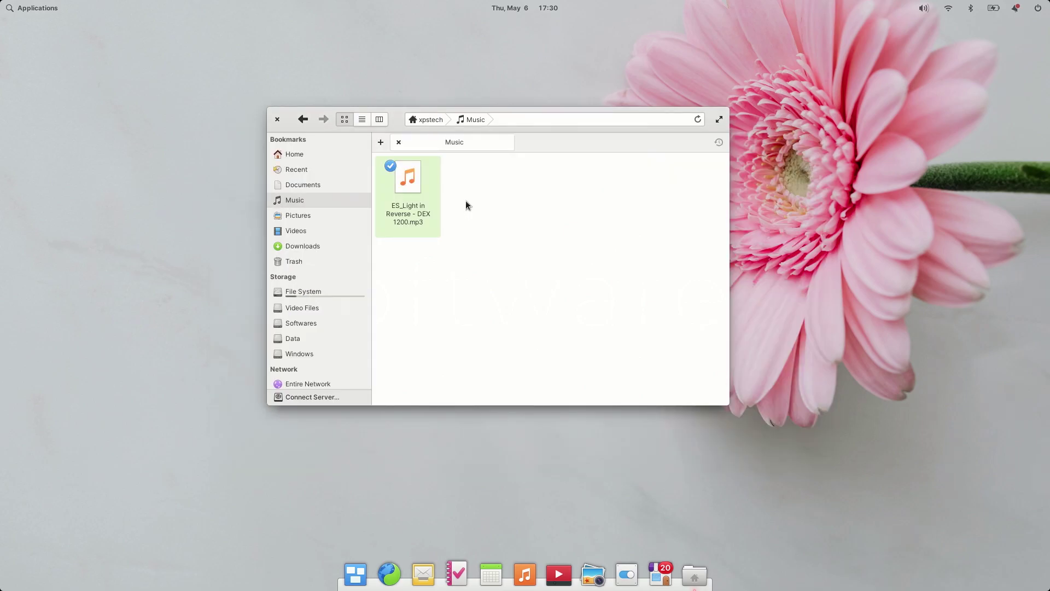
left_click(466, 205)
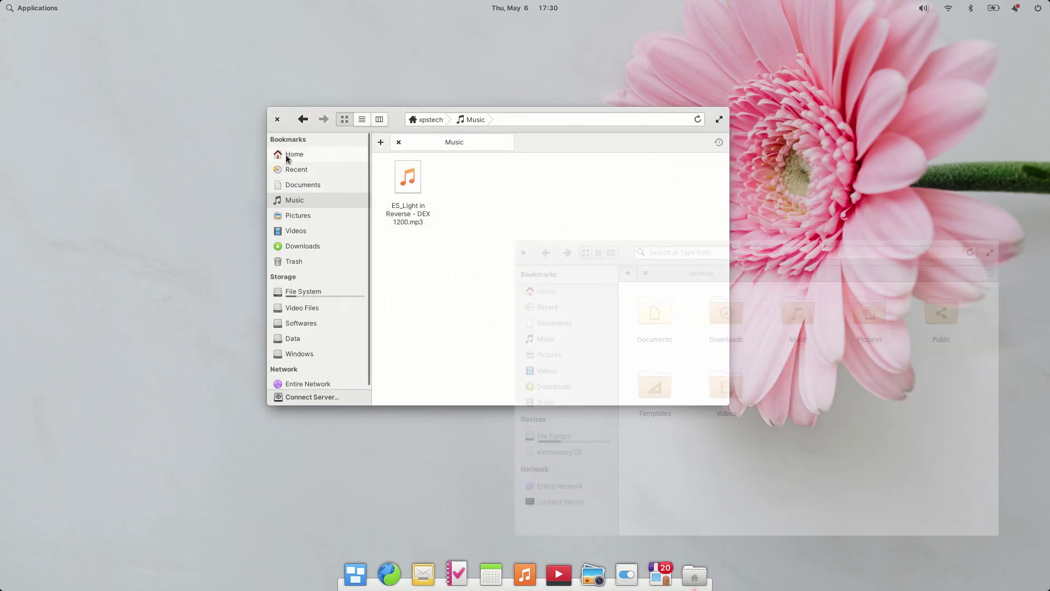
left_click(287, 154)
left_click(357, 141)
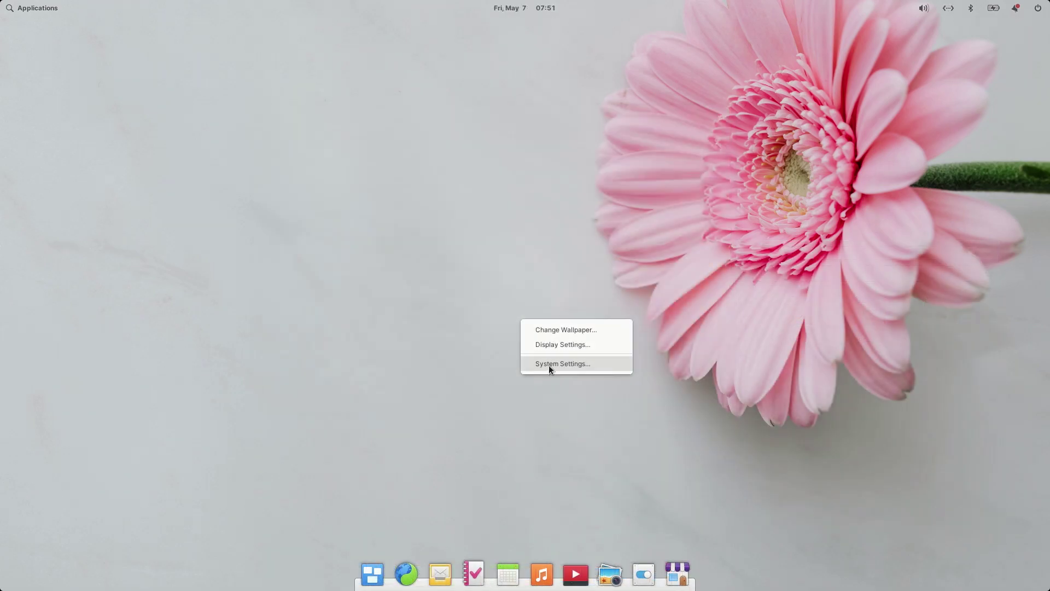
Open System Settings on the left and view its hardware, firmware and operating system info.
left_click(549, 364)
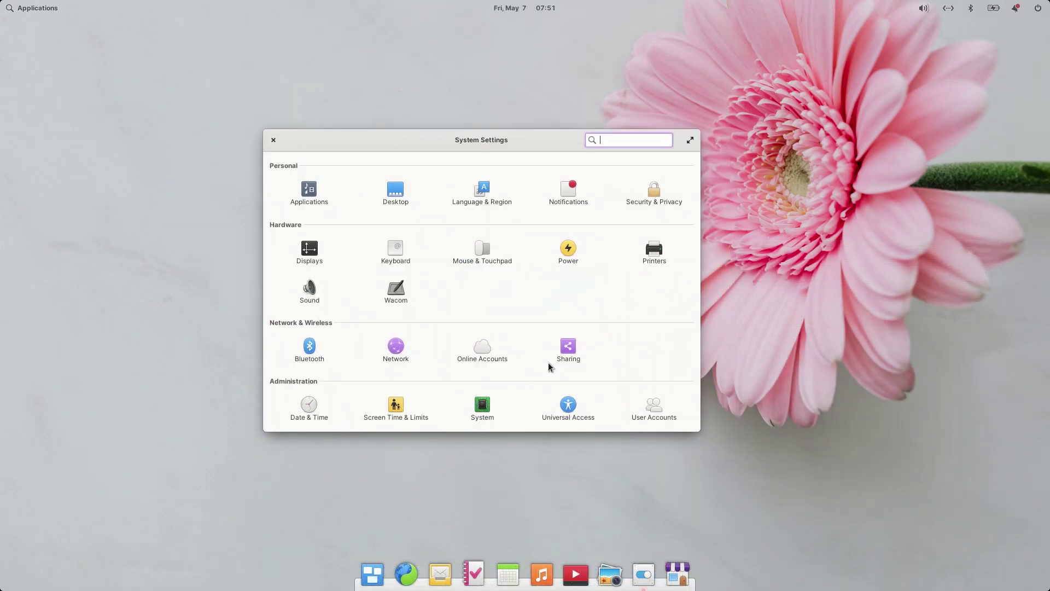
left_click_drag(528, 145, 298, 134)
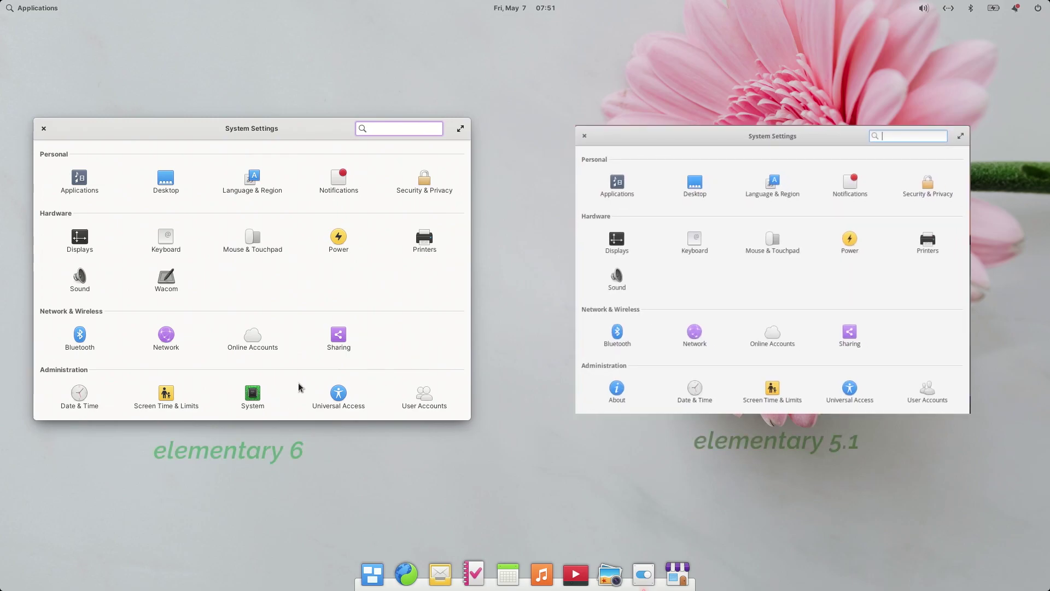
left_click(245, 392)
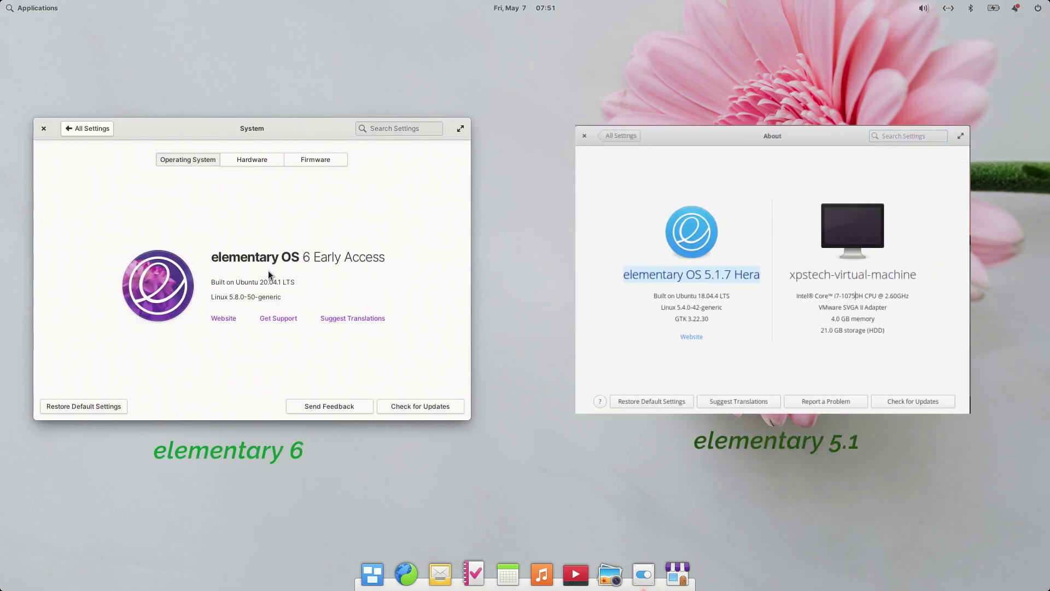
left_click(251, 158)
left_click(312, 159)
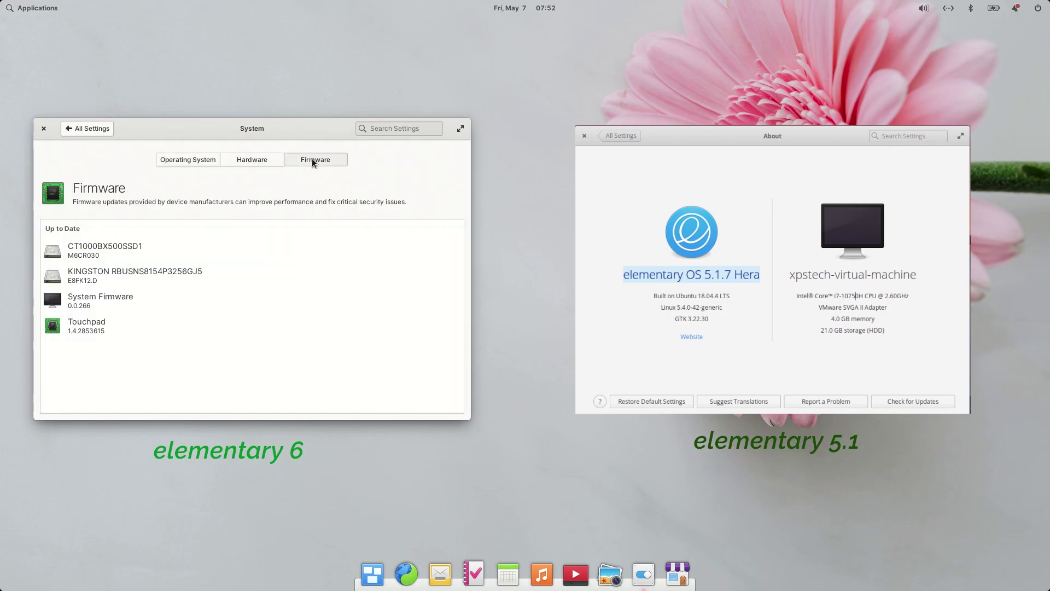
left_click(188, 159)
left_click(93, 134)
Check the Displays scaling factors, keeping LoDPI (1×).
left_click(80, 246)
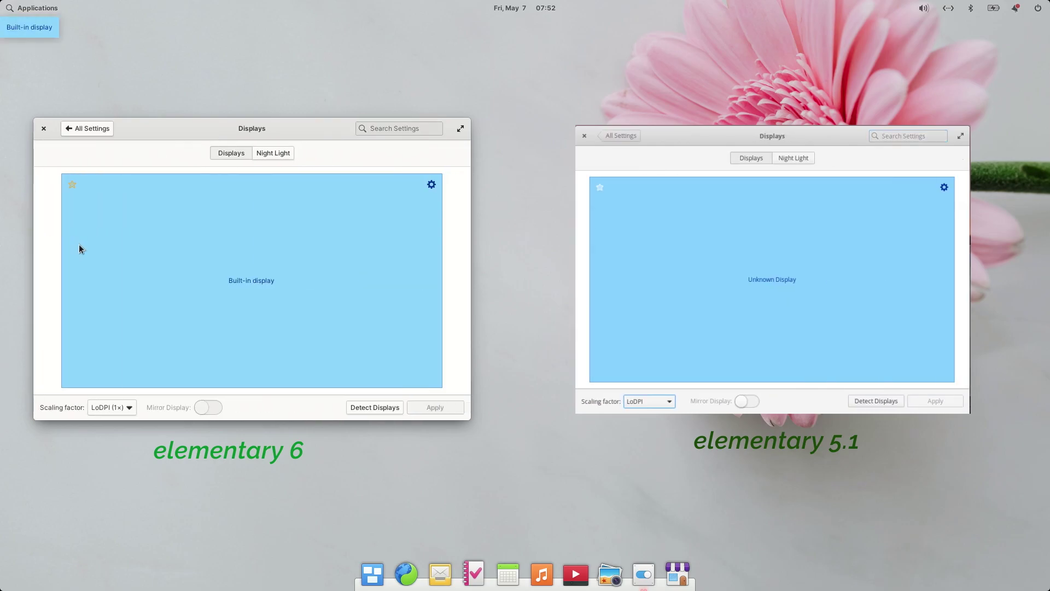
left_click(113, 411)
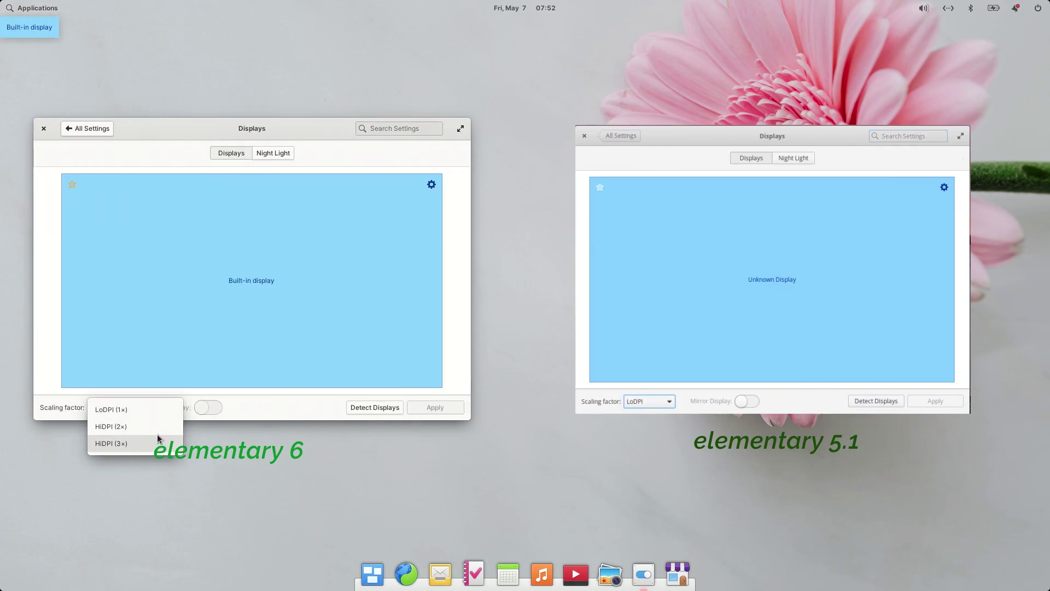
left_click(101, 131)
left_click(87, 129)
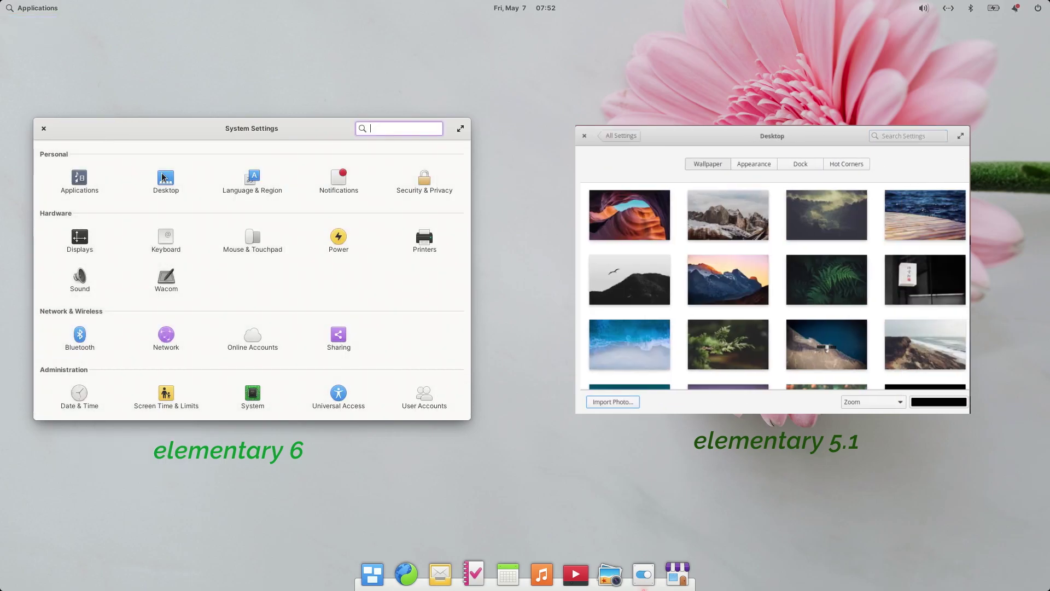
Open Desktop settings and view the Appearance, Dock & Panel, and Multitasking tabs.
left_click(169, 175)
left_click(213, 167)
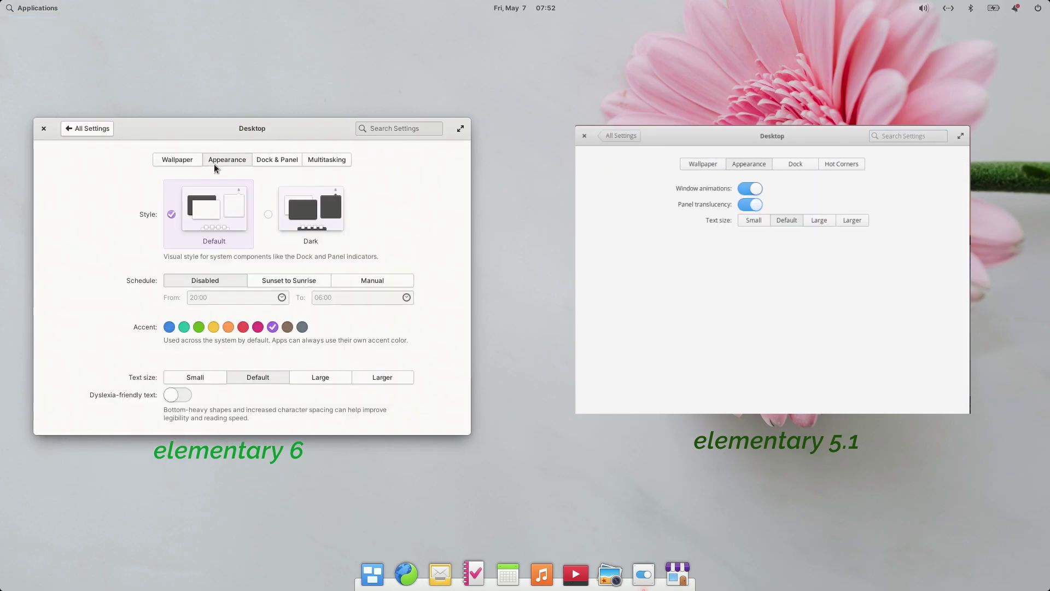
left_click(271, 157)
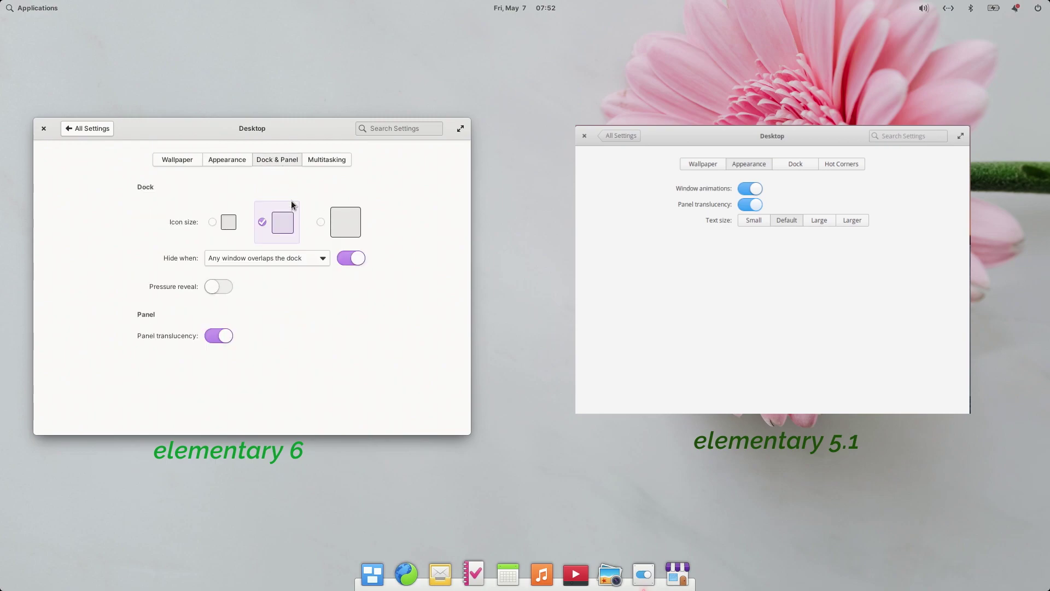
left_click(336, 159)
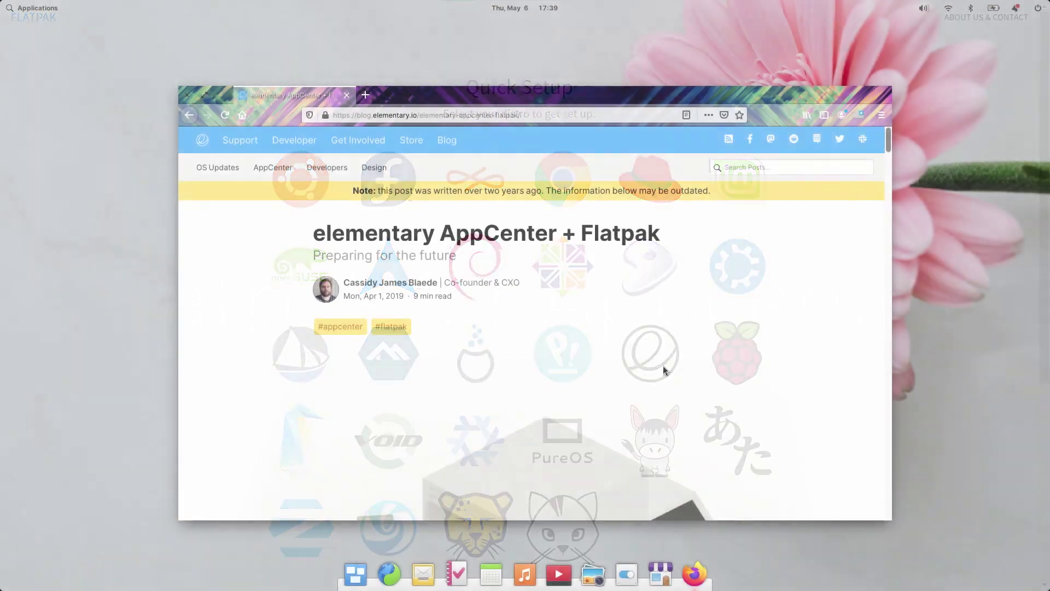
Scroll down the blog post and highlight, then deselect, the GNOME Software paragraph.
scroll(662, 366, "down", 5)
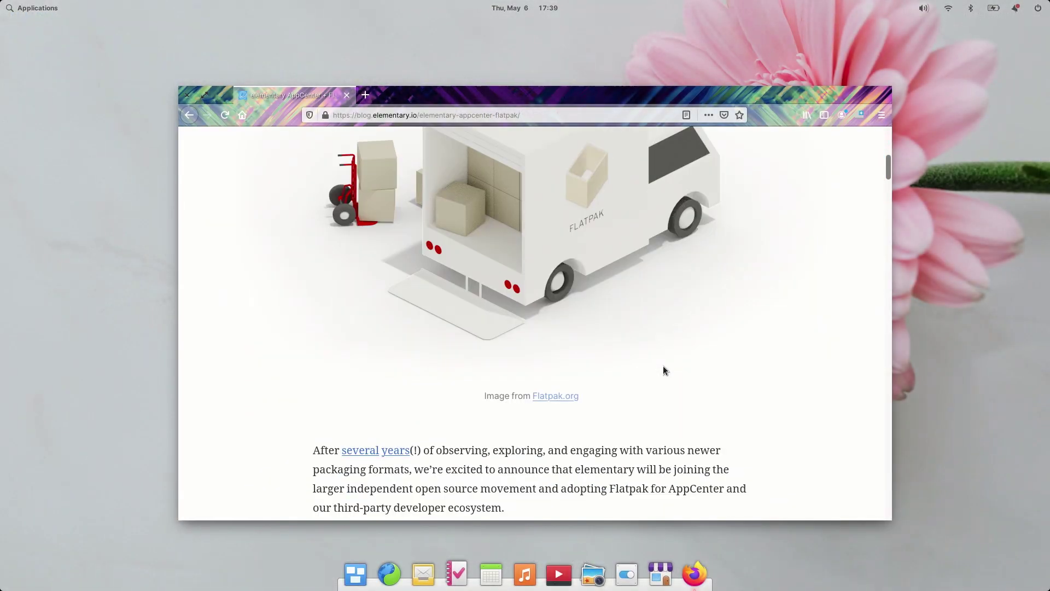
scroll(662, 365, "down", 15)
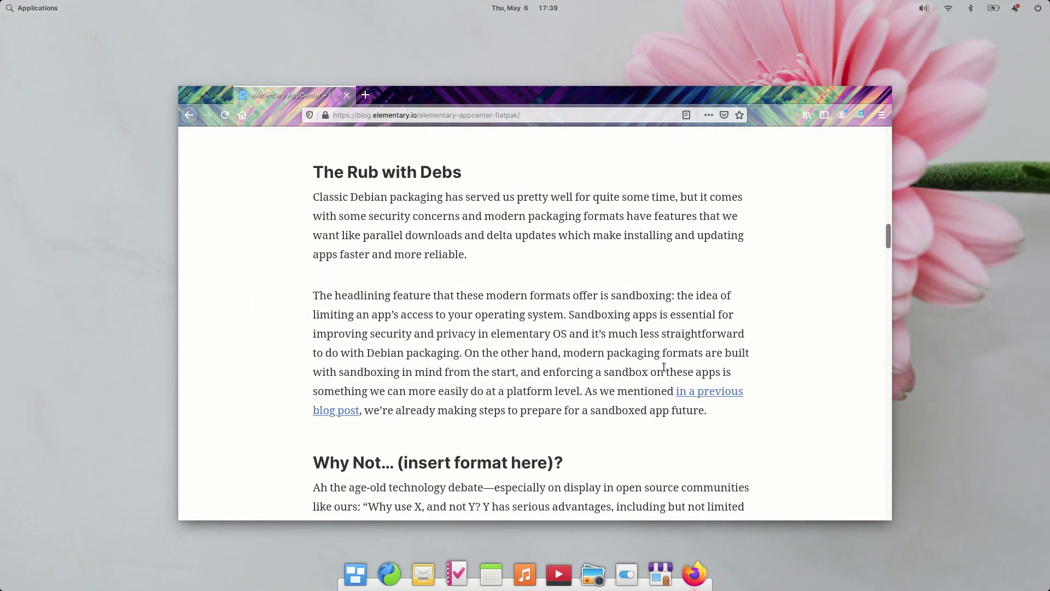
scroll(663, 366, "down", 7)
scroll(663, 366, "down", 8)
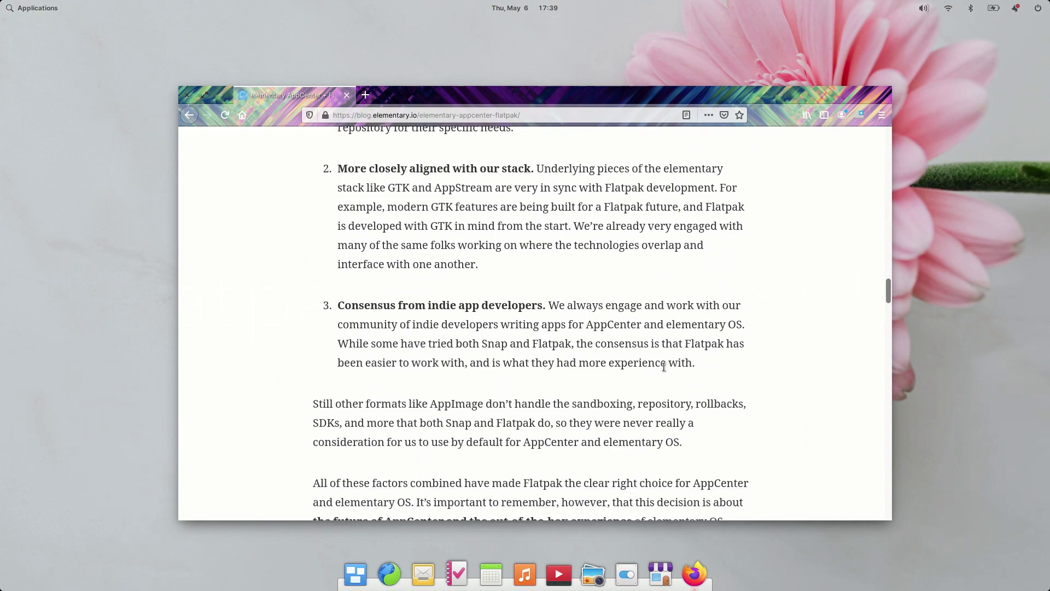
scroll(664, 367, "down", 7)
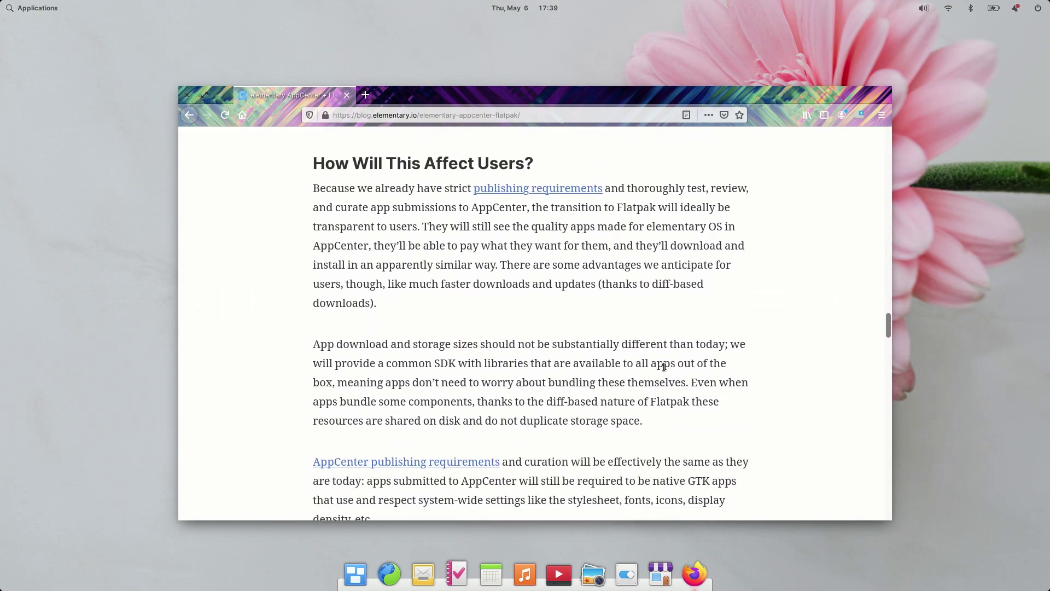
scroll(664, 366, "down", 8)
left_click_drag(663, 366, 648, 244)
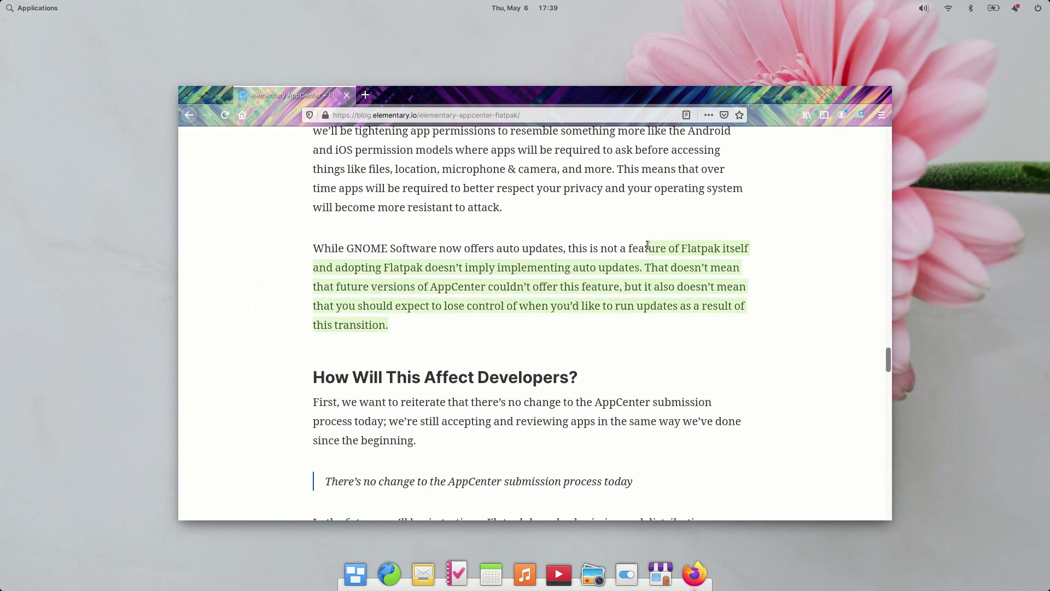
left_click(601, 315)
Highlight the beta and edge update channels paragraph, then scroll to the reasons for Flatpak.
scroll(601, 315, "down", 7)
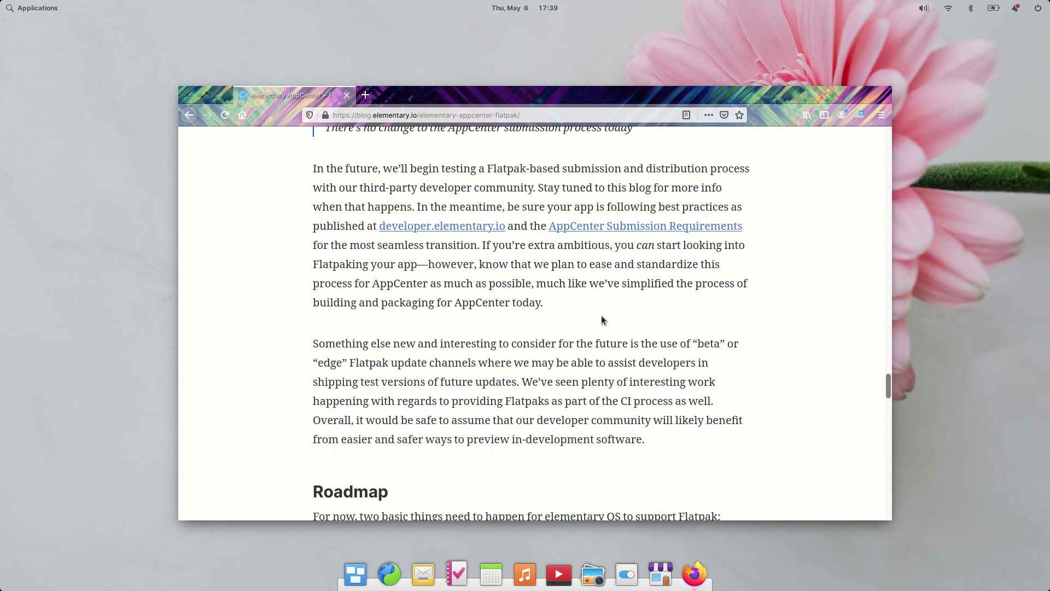
left_click_drag(480, 325, 612, 421)
left_click(612, 422)
scroll(613, 426, "down", 10)
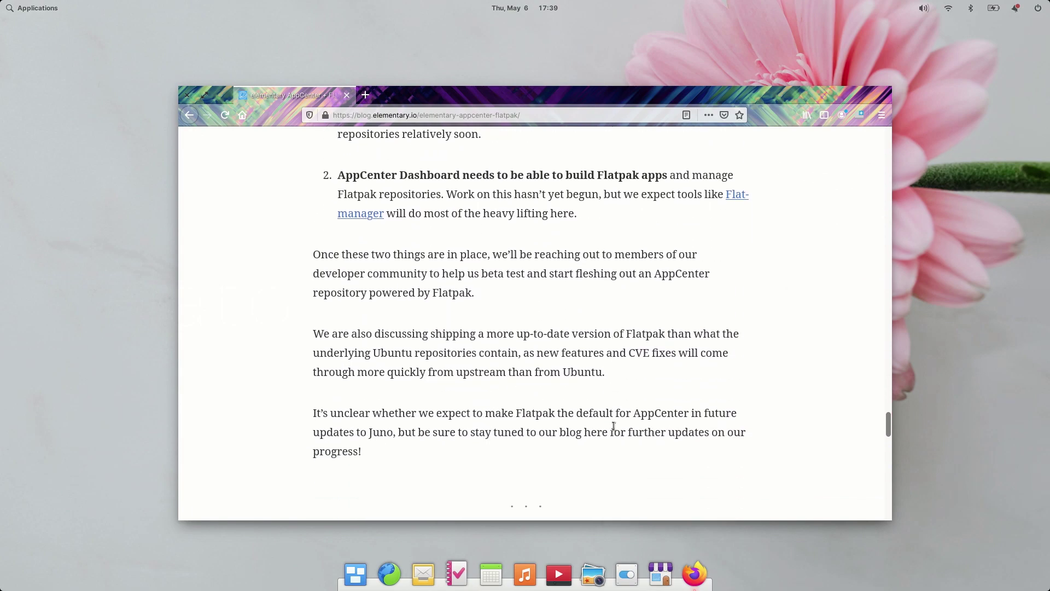
scroll(614, 426, "down", 8)
scroll(612, 425, "up", 10)
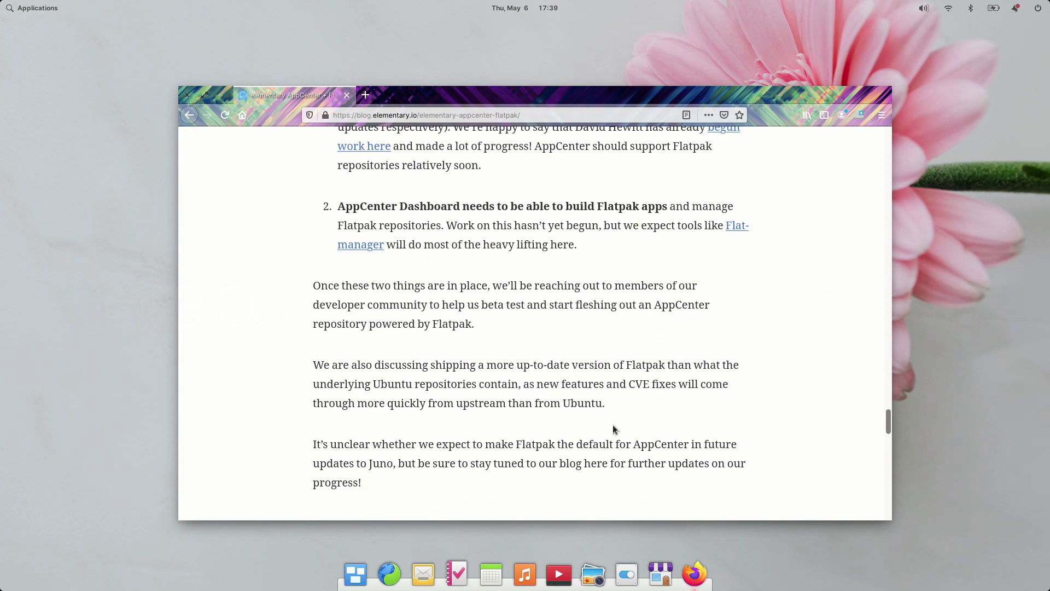
scroll(612, 425, "up", 20)
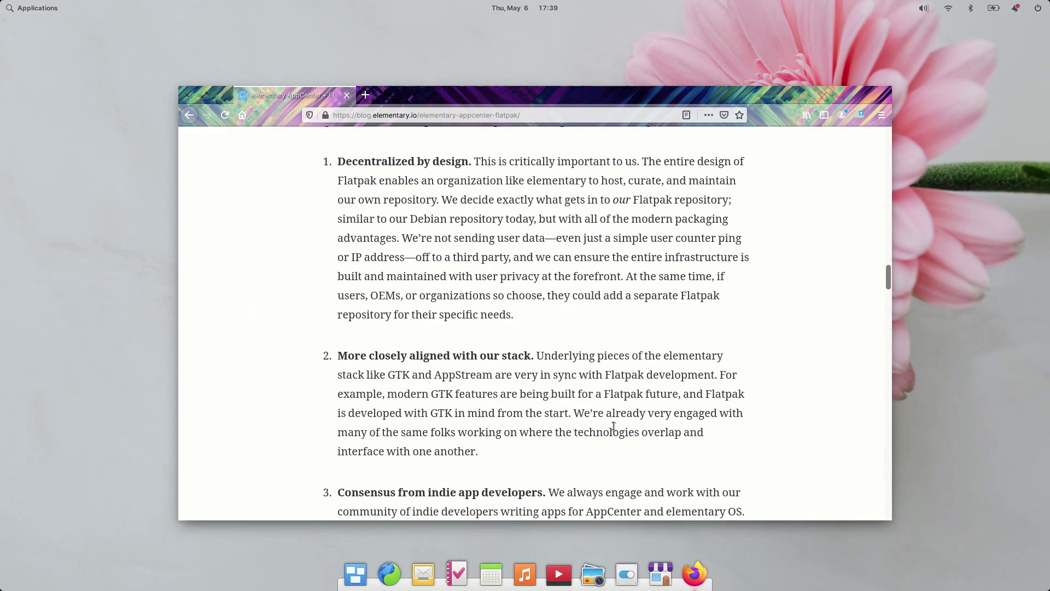